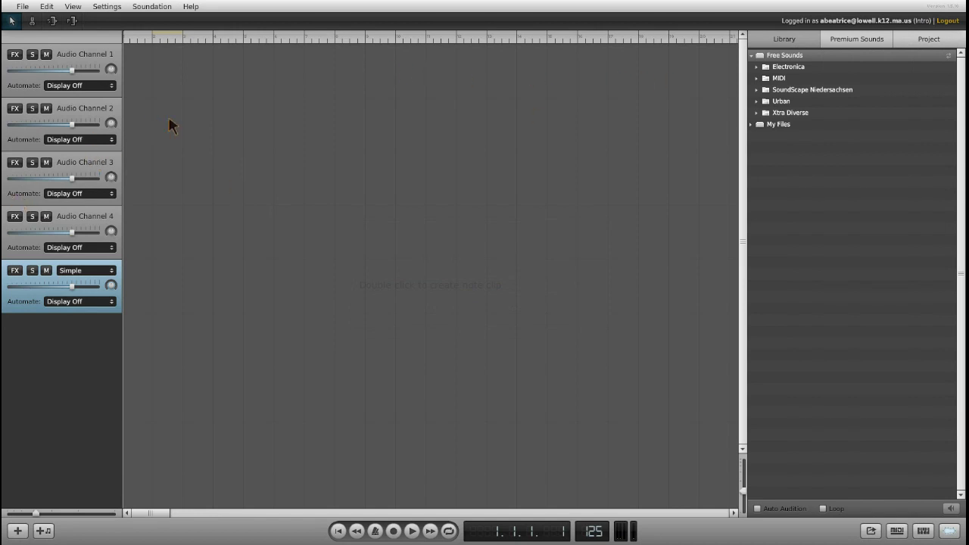
Step: Select Audio Channel 1's track and drag across the arrangement area
{"action": "left_click", "coordinate": [99, 65]}
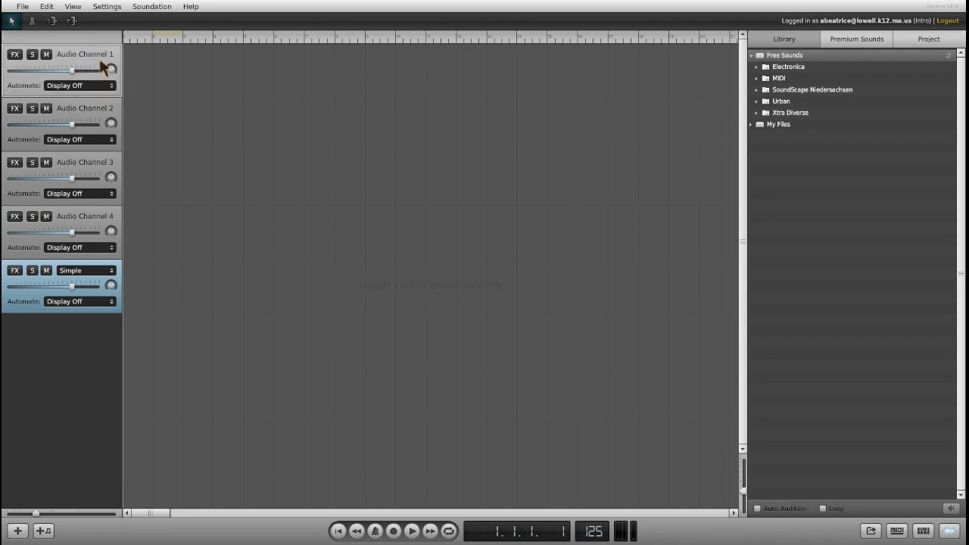
{"action": "left_click", "coordinate": [149, 70]}
{"action": "left_click_drag", "start_coordinate": [149, 69], "coordinate": [716, 84]}
{"action": "left_click_drag", "start_coordinate": [143, 111], "coordinate": [644, 162]}
Step: Look through the premium and project sound collections, then return to the free sounds library
{"action": "left_click", "coordinate": [863, 40]}
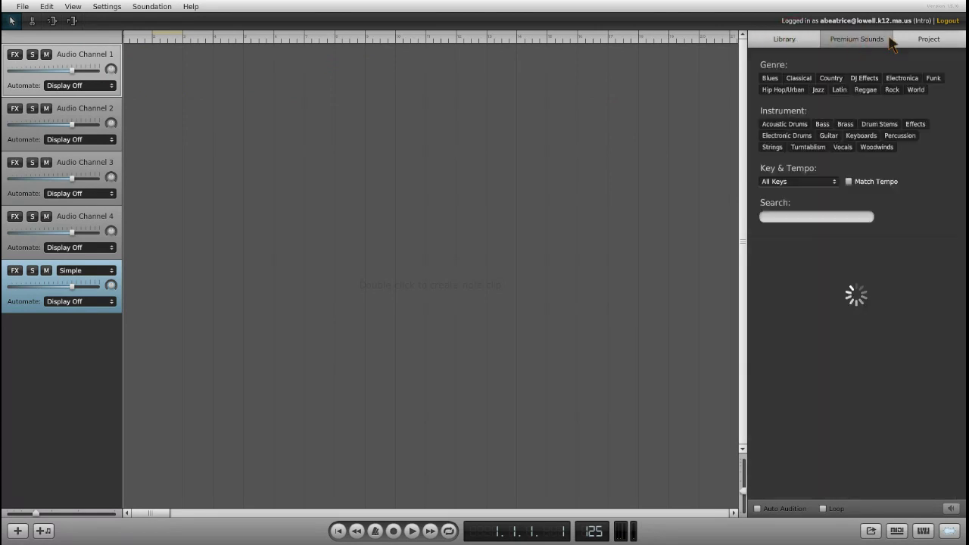
{"action": "left_click", "coordinate": [927, 41]}
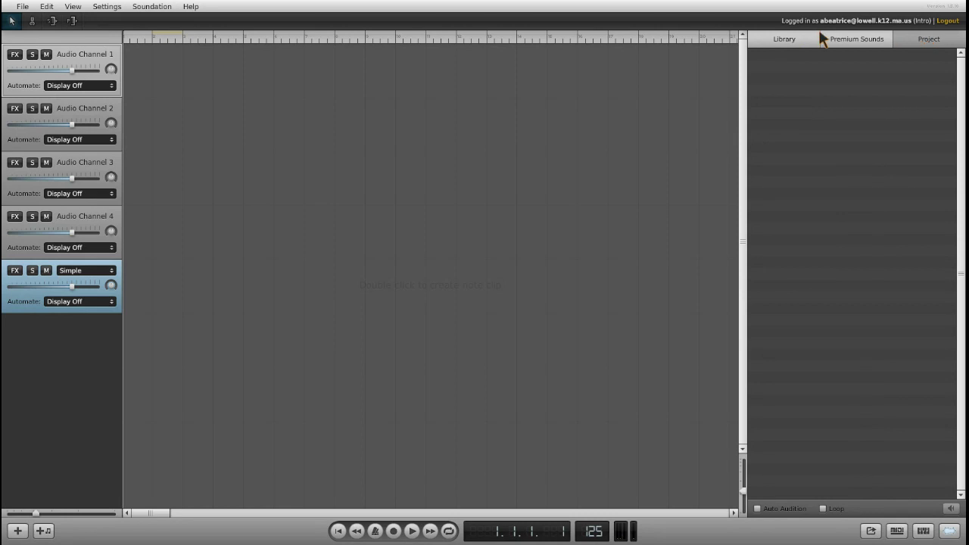
{"action": "left_click", "coordinate": [788, 43]}
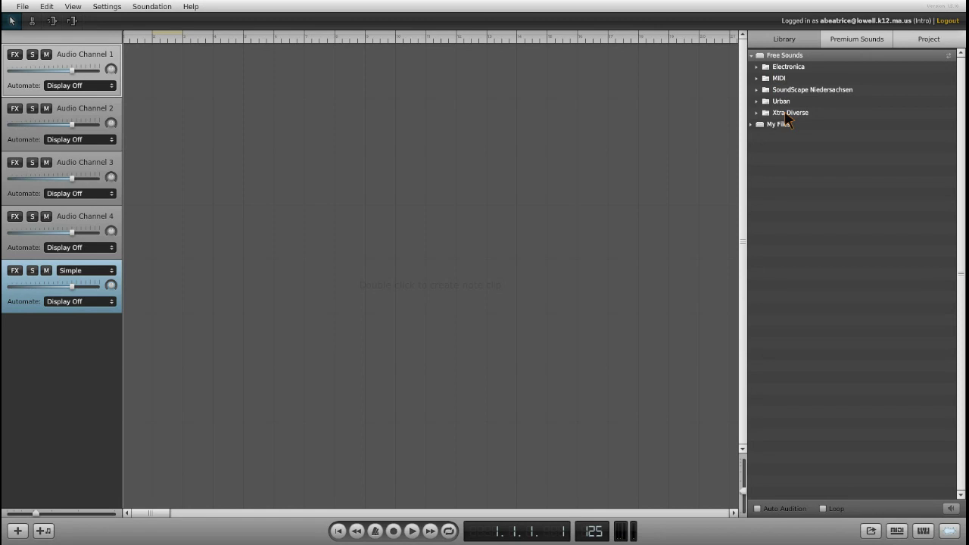
Step: In Xtra Diverse, preview 110 SynthAcid3 C and 110 Synth Lead Moombah 3 B, then choose 110 Synth AcidArpeg C
{"action": "left_click", "coordinate": [786, 113]}
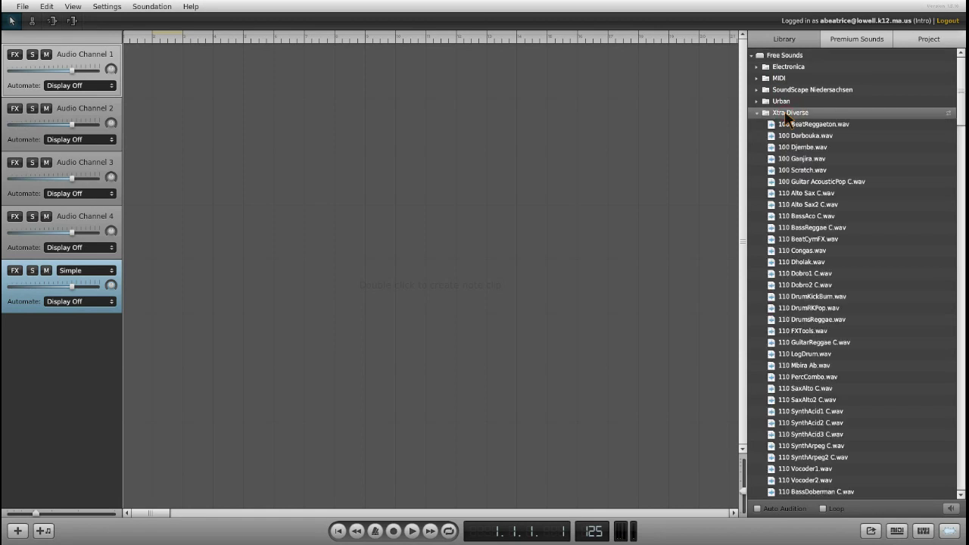
{"action": "scroll", "coordinate": [819, 254], "scroll_direction": "down", "scroll_amount": 5}
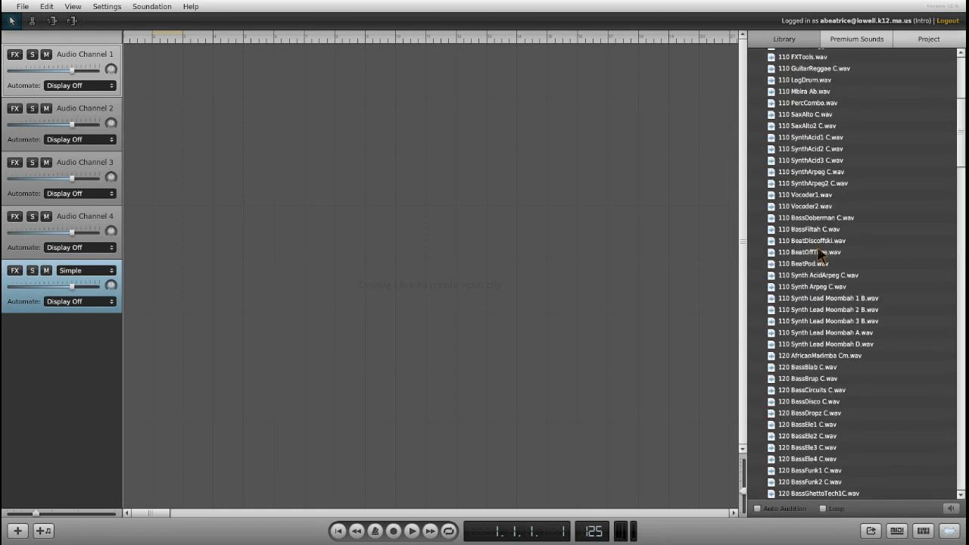
{"action": "scroll", "coordinate": [820, 253], "scroll_direction": "down", "scroll_amount": 1}
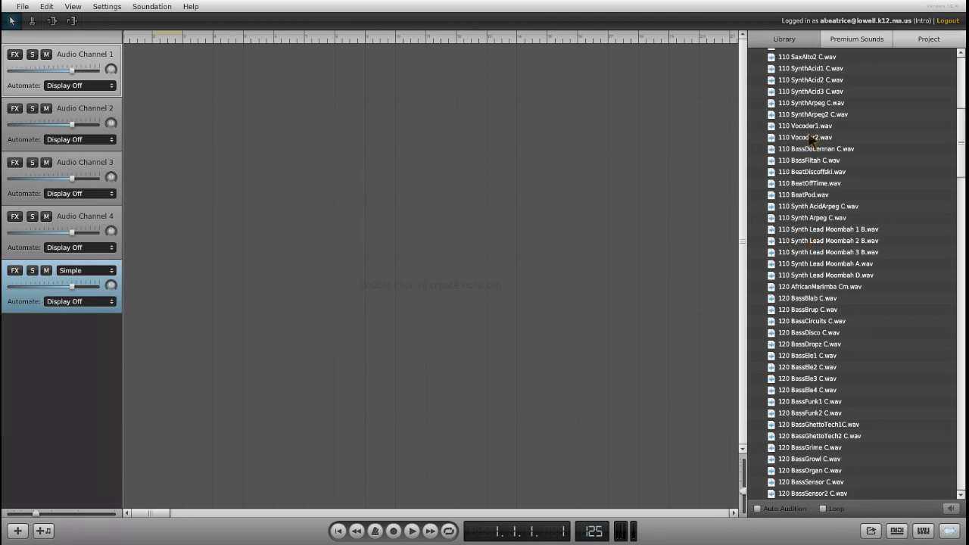
{"action": "left_click", "coordinate": [809, 92]}
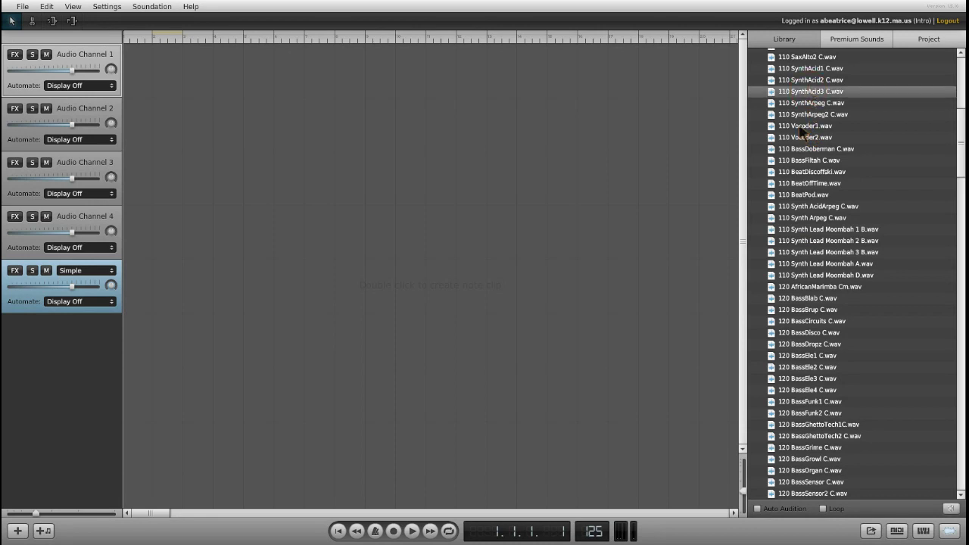
{"action": "left_click", "coordinate": [805, 253]}
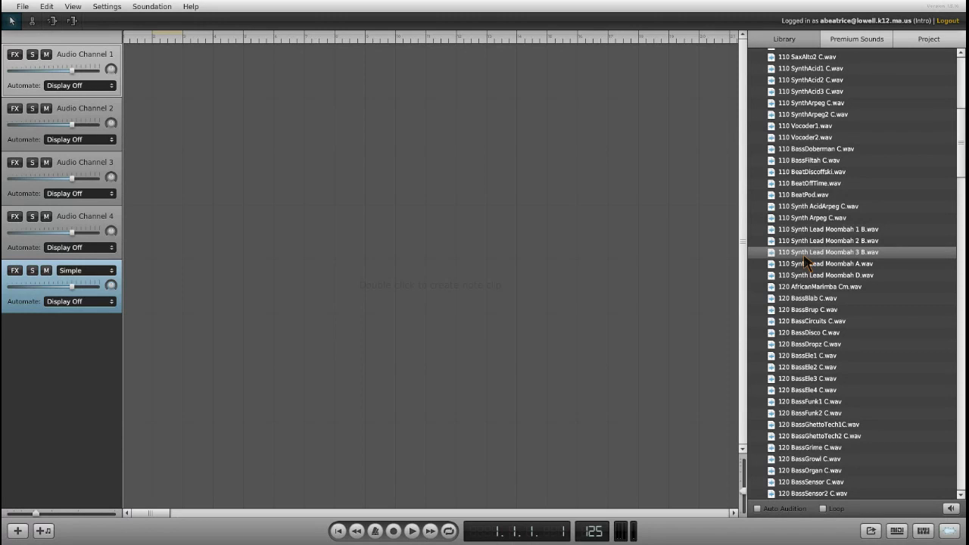
{"action": "left_click", "coordinate": [822, 209]}
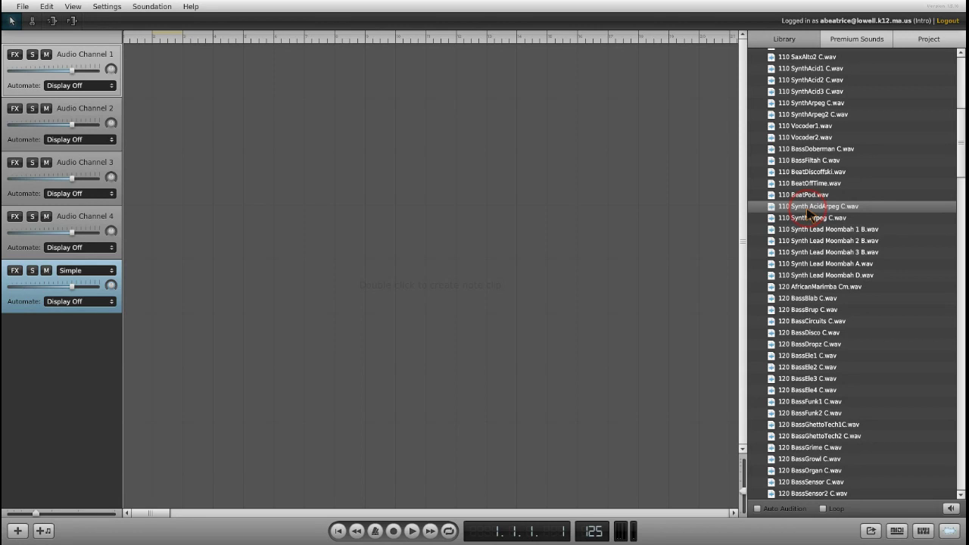
Step: Place 110 Synth AcidArpeg C at bar 1 of Audio Channel 1 and extend it to repeat
{"action": "left_click_drag", "start_coordinate": [808, 214], "coordinate": [171, 83]}
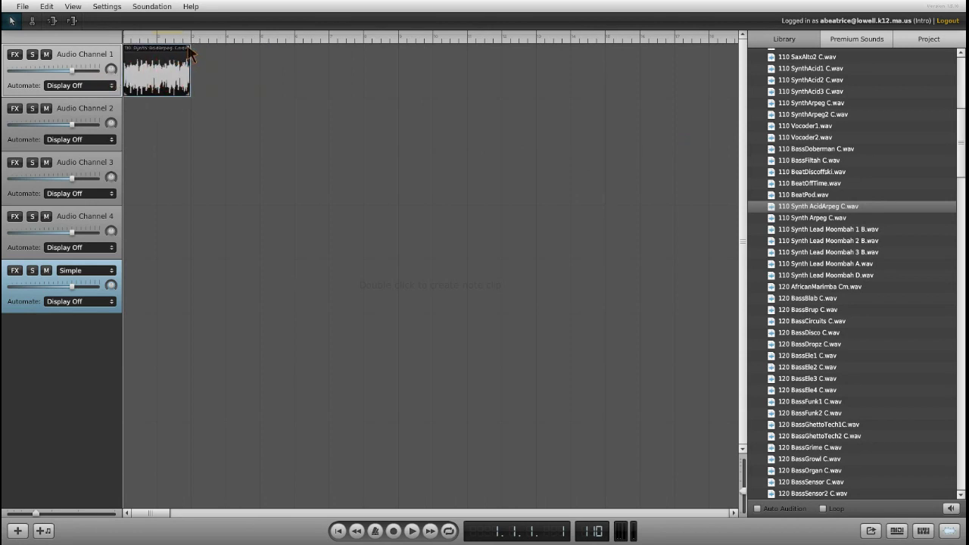
{"action": "left_click", "coordinate": [189, 51]}
{"action": "left_click_drag", "start_coordinate": [189, 51], "coordinate": [520, 87]}
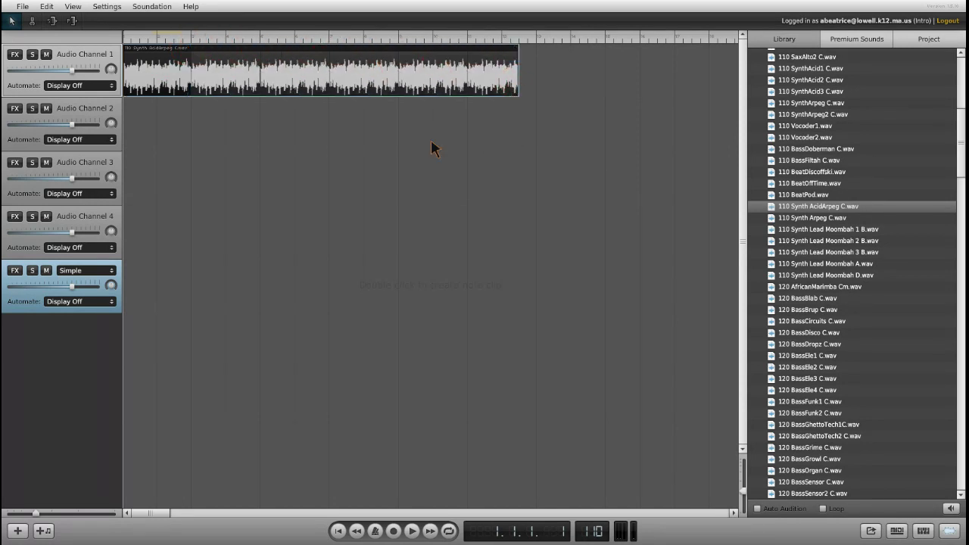
Step: Move the playback position along the ruler and mark a short loop region around bar 2
{"action": "mouse_move", "coordinate": [127, 40]}
{"action": "left_mouse_down"}
{"action": "mouse_move", "coordinate": [227, 38]}
{"action": "mouse_move", "coordinate": [142, 39]}
{"action": "left_mouse_up"}
{"action": "left_click", "coordinate": [212, 39]}
{"action": "left_click", "coordinate": [294, 46]}
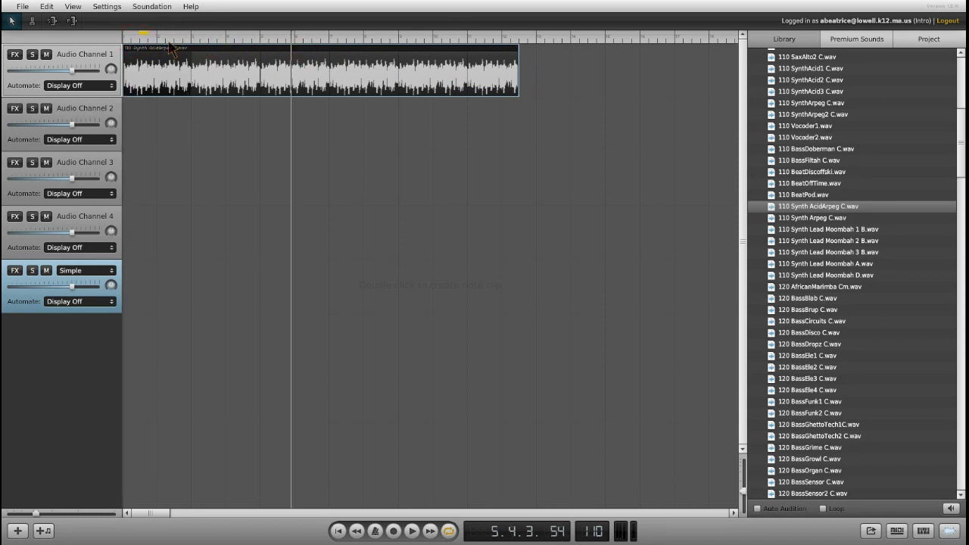
{"action": "left_click", "coordinate": [141, 38]}
{"action": "mouse_move", "coordinate": [142, 38]}
{"action": "left_mouse_down"}
{"action": "mouse_move", "coordinate": [173, 38]}
{"action": "mouse_move", "coordinate": [125, 34]}
{"action": "mouse_move", "coordinate": [239, 41]}
{"action": "left_mouse_up"}
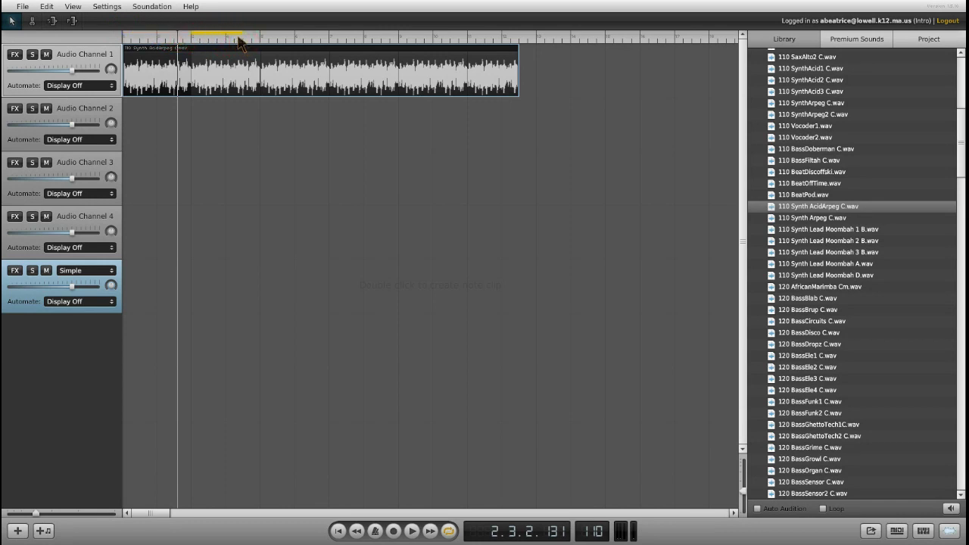
Step: Turn looping off, rewind to the start, and play the arrangement twice, stopping each time
{"action": "left_click", "coordinate": [449, 532]}
{"action": "left_click_drag", "start_coordinate": [180, 41], "coordinate": [101, 47]}
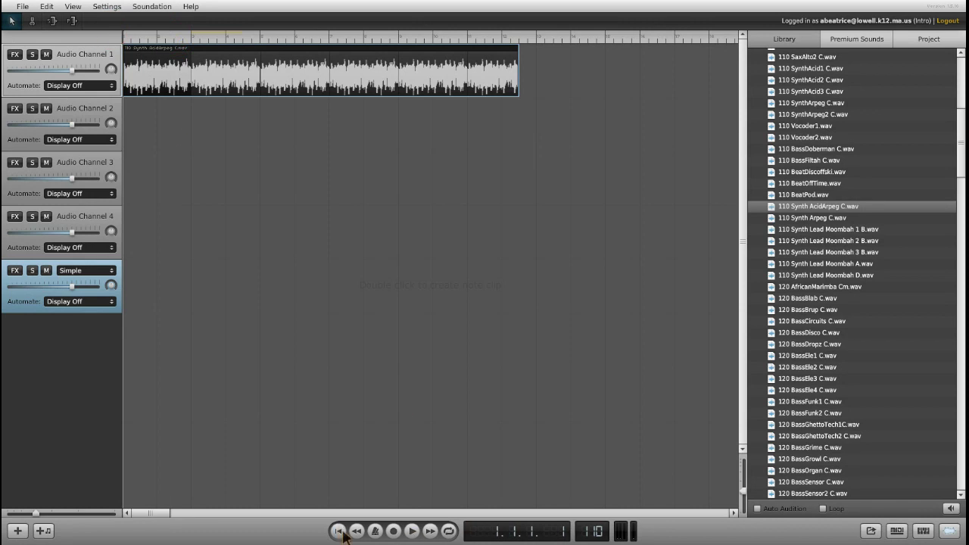
{"action": "left_click", "coordinate": [410, 532]}
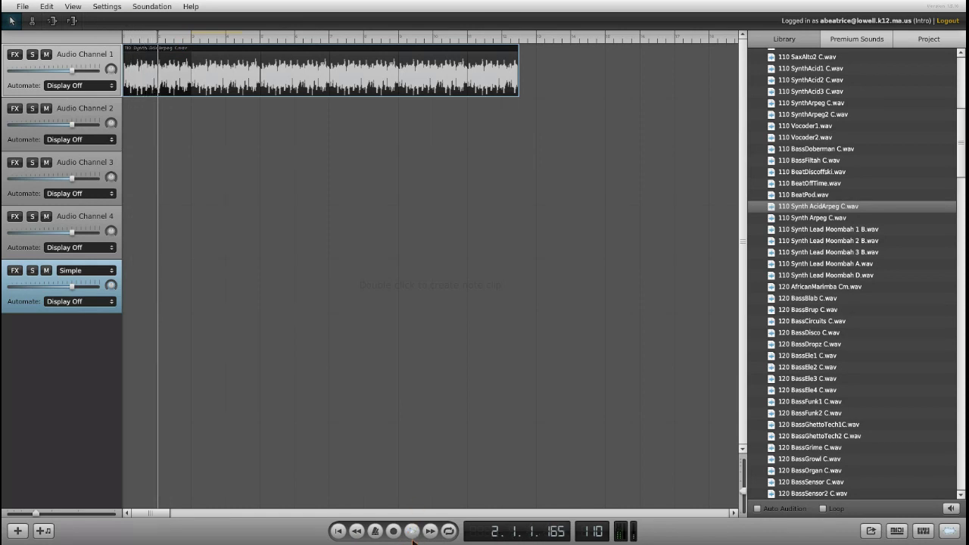
{"action": "left_click", "coordinate": [412, 531]}
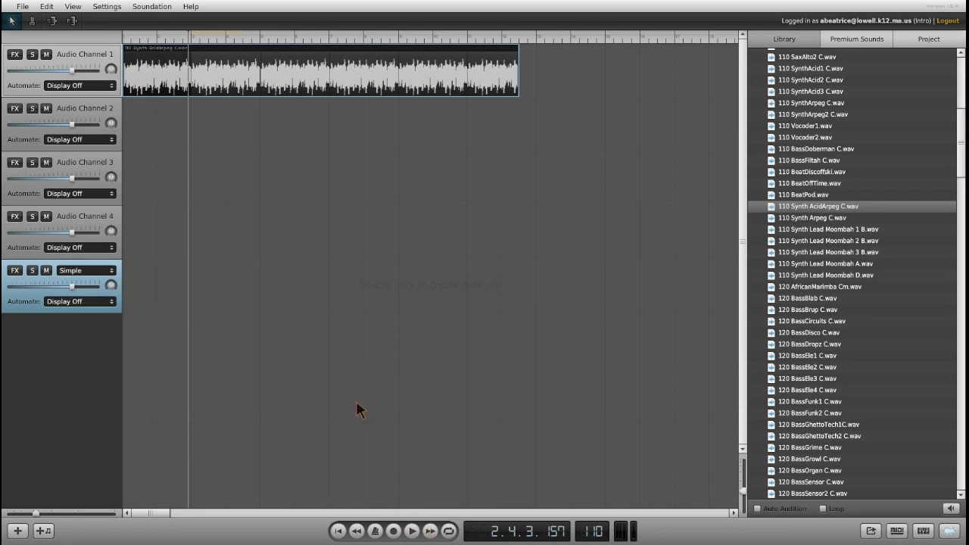
{"action": "key", "text": "space"}
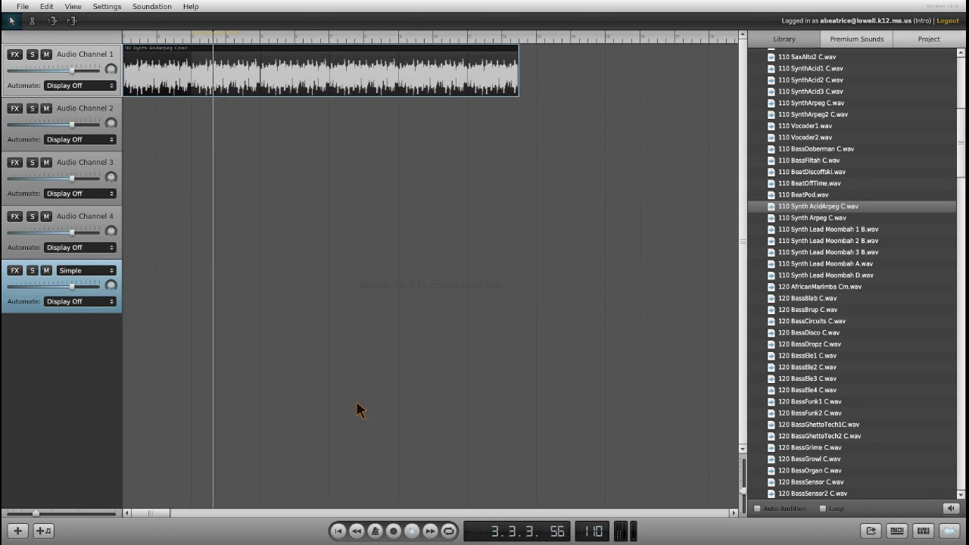
{"action": "key", "text": "space"}
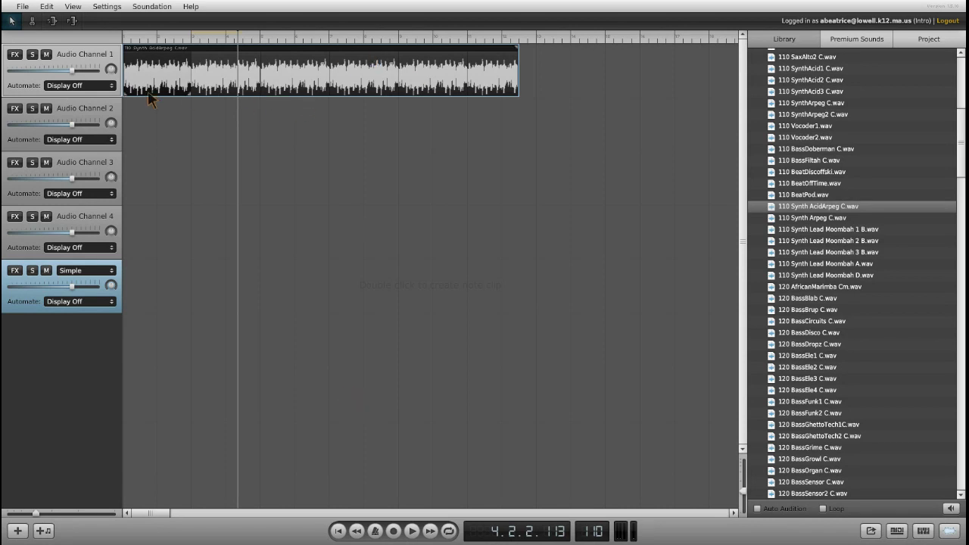
Step: Add Volume automation on Audio Channel 1 fading to silence at the clip's end, then play from bar 7
{"action": "left_click", "coordinate": [54, 86]}
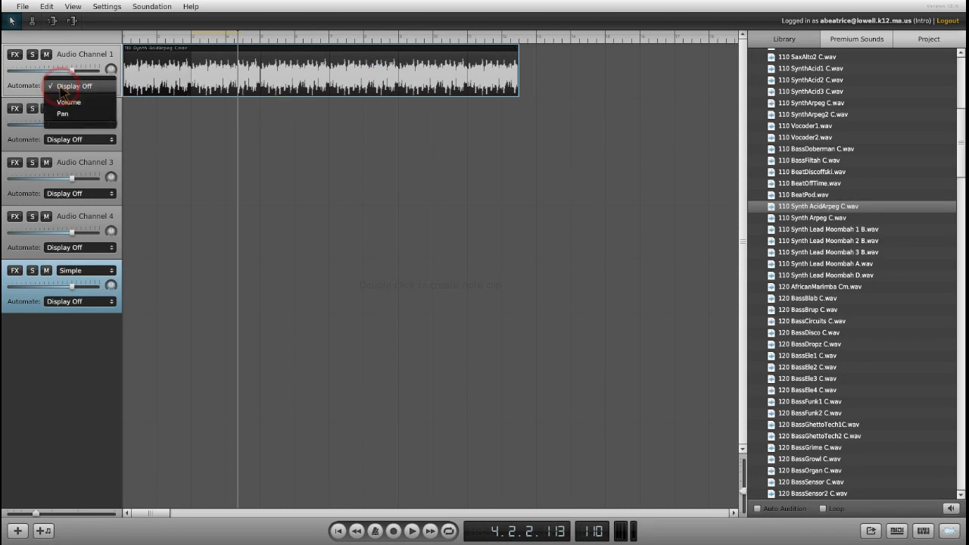
{"action": "left_click", "coordinate": [69, 102]}
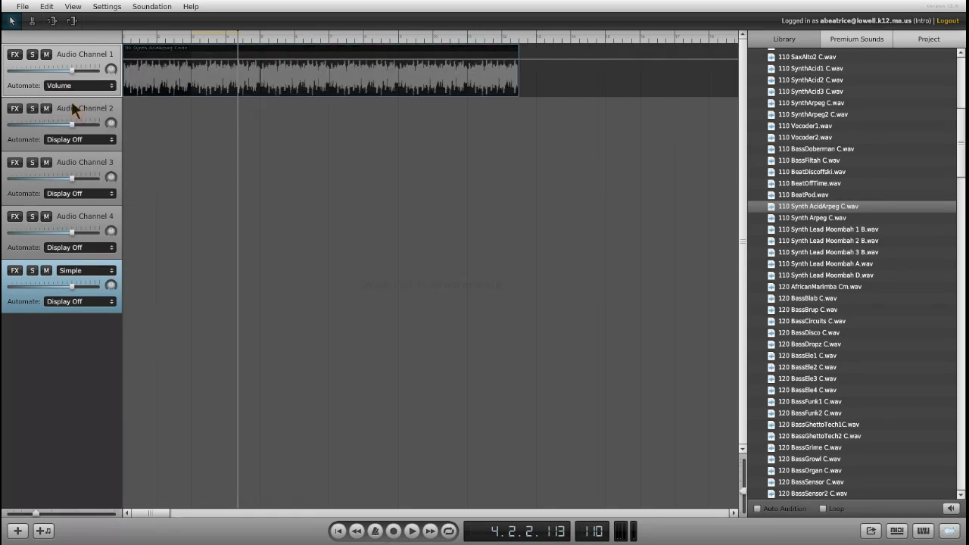
{"action": "left_click", "coordinate": [359, 59]}
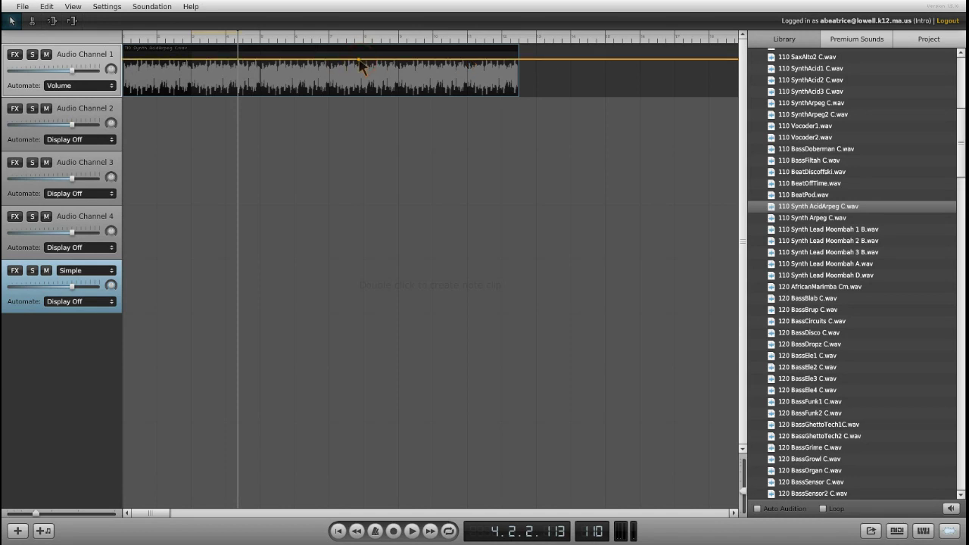
{"action": "left_click", "coordinate": [517, 60]}
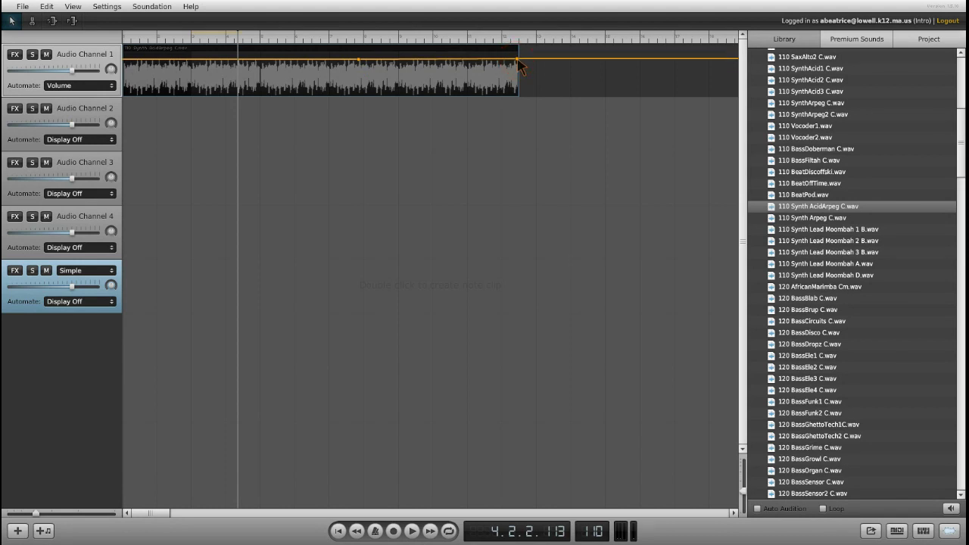
{"action": "left_click_drag", "start_coordinate": [518, 60], "coordinate": [521, 106]}
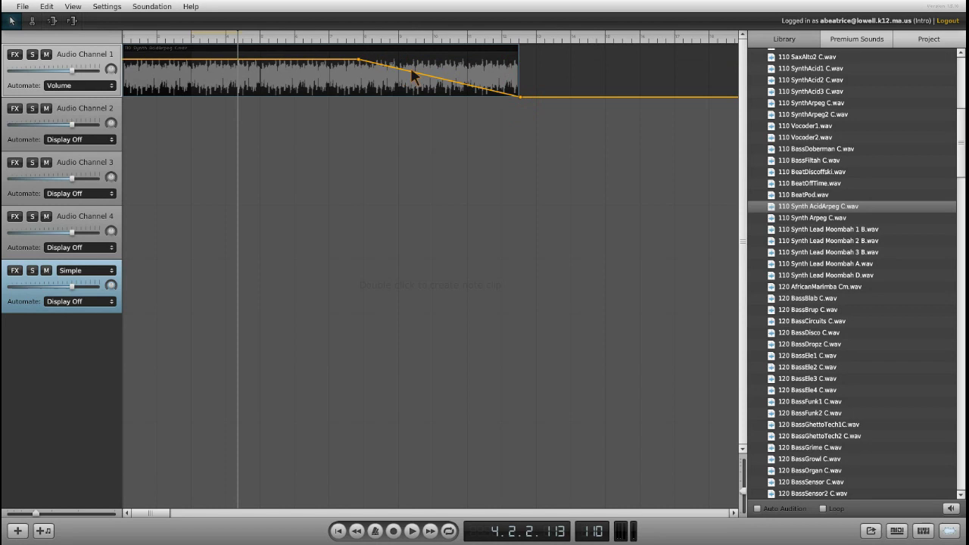
{"action": "left_click", "coordinate": [338, 38]}
{"action": "key", "text": "space"}
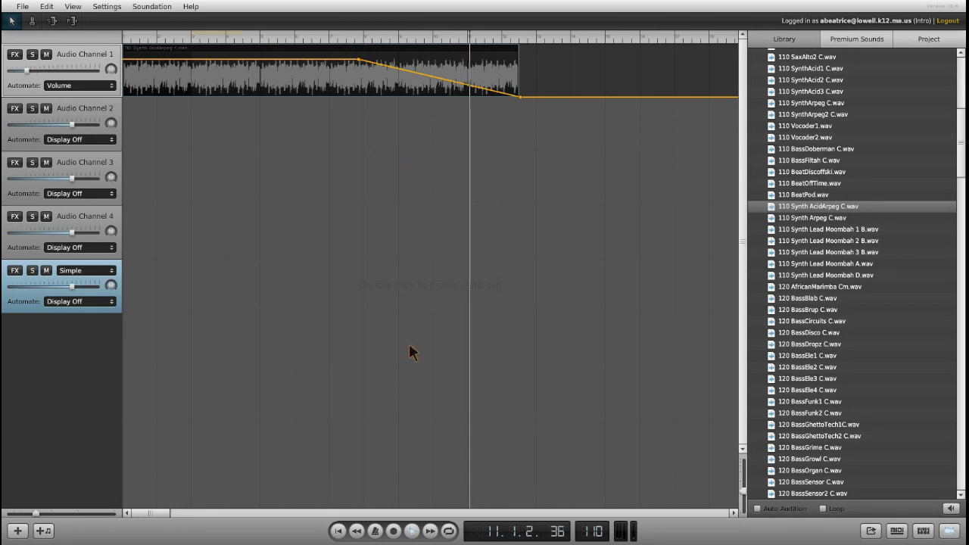
Step: Stop playback, drop 120 Bongos.wav onto Audio Channel 2, and choose Time Stretch
{"action": "left_click", "coordinate": [411, 532]}
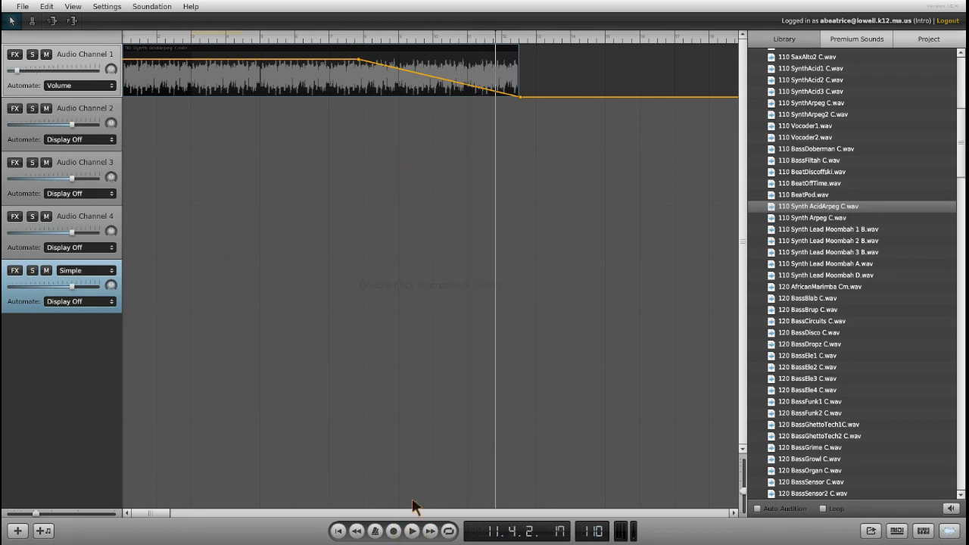
{"action": "scroll", "coordinate": [842, 301], "scroll_direction": "up", "scroll_amount": 1}
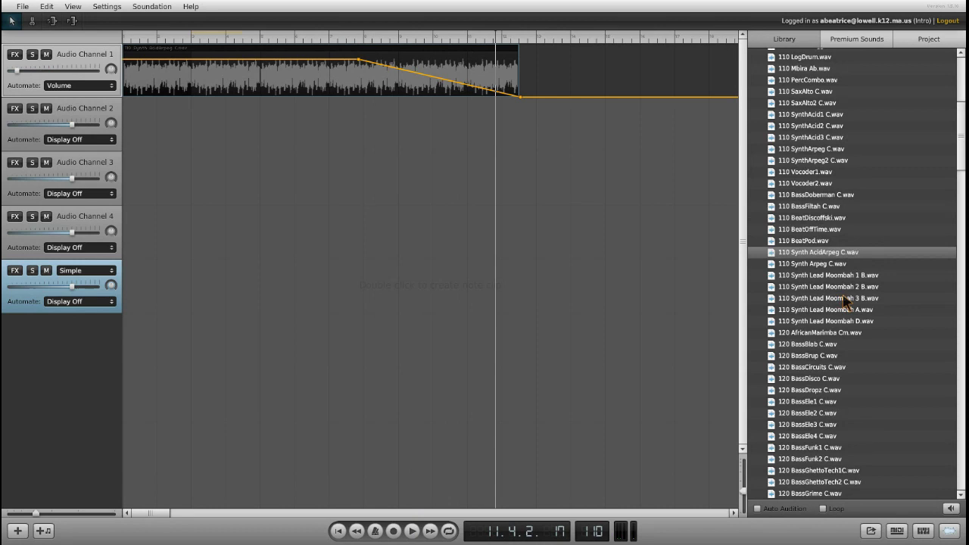
{"action": "left_click", "coordinate": [814, 218]}
{"action": "scroll", "coordinate": [824, 229], "scroll_direction": "down", "scroll_amount": 3}
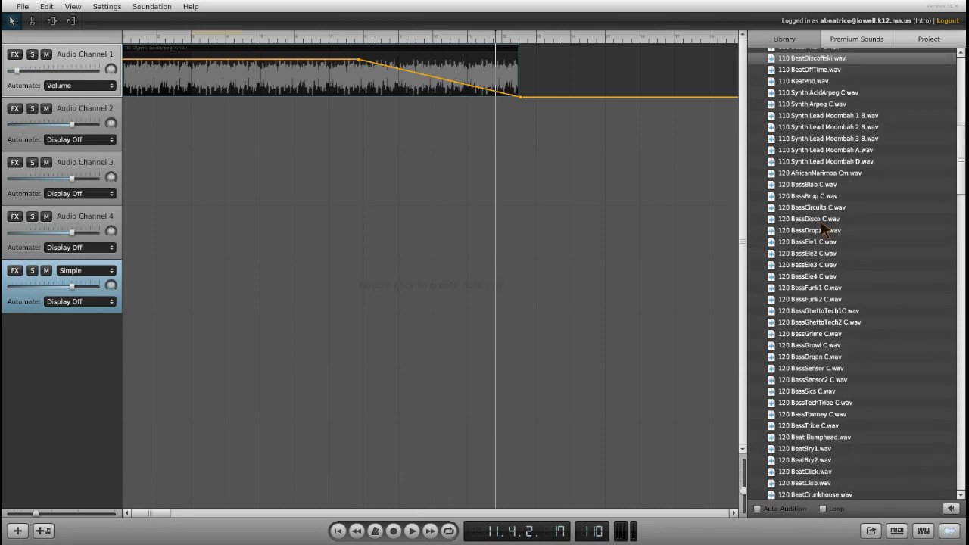
{"action": "scroll", "coordinate": [824, 229], "scroll_direction": "down", "scroll_amount": 7}
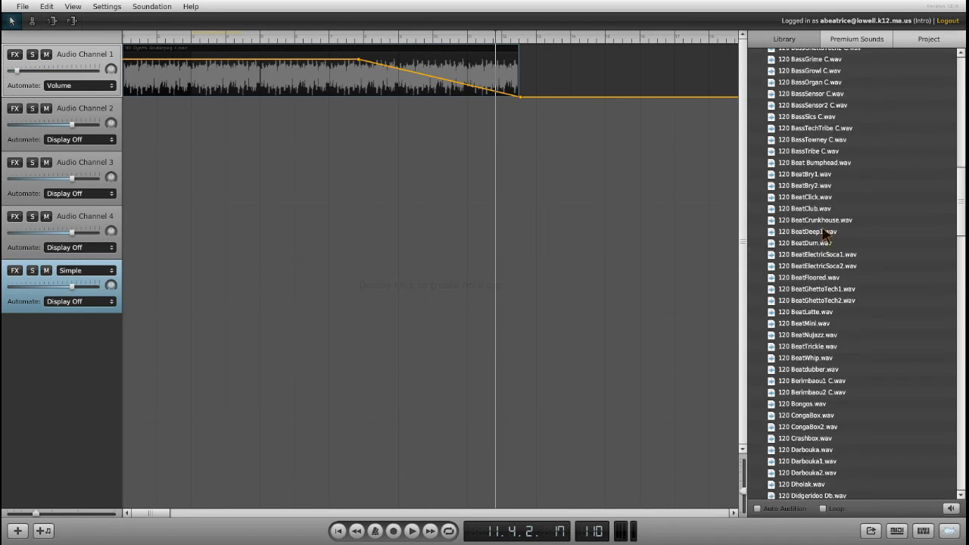
{"action": "scroll", "coordinate": [825, 235], "scroll_direction": "down", "scroll_amount": 1}
{"action": "scroll", "coordinate": [825, 235], "scroll_direction": "down", "scroll_amount": 1}
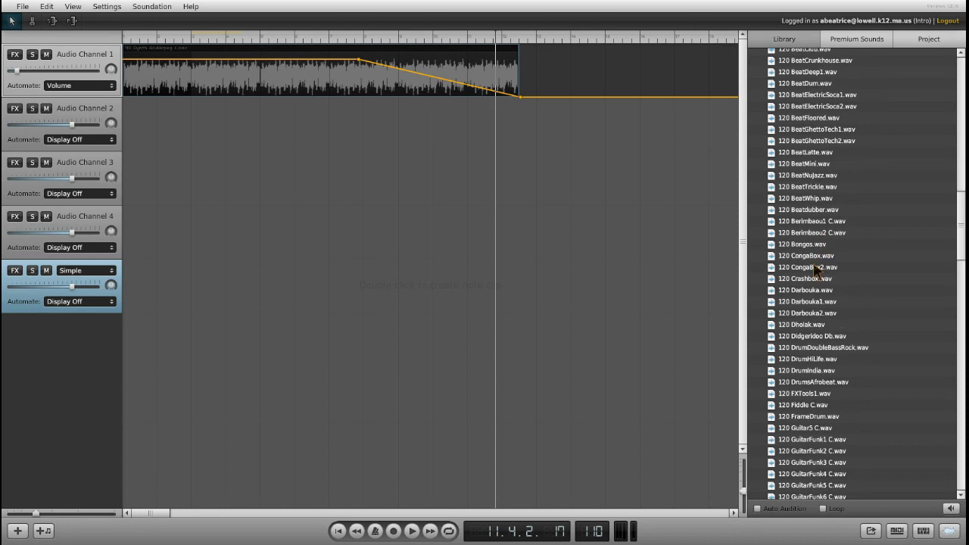
{"action": "left_click", "coordinate": [805, 244]}
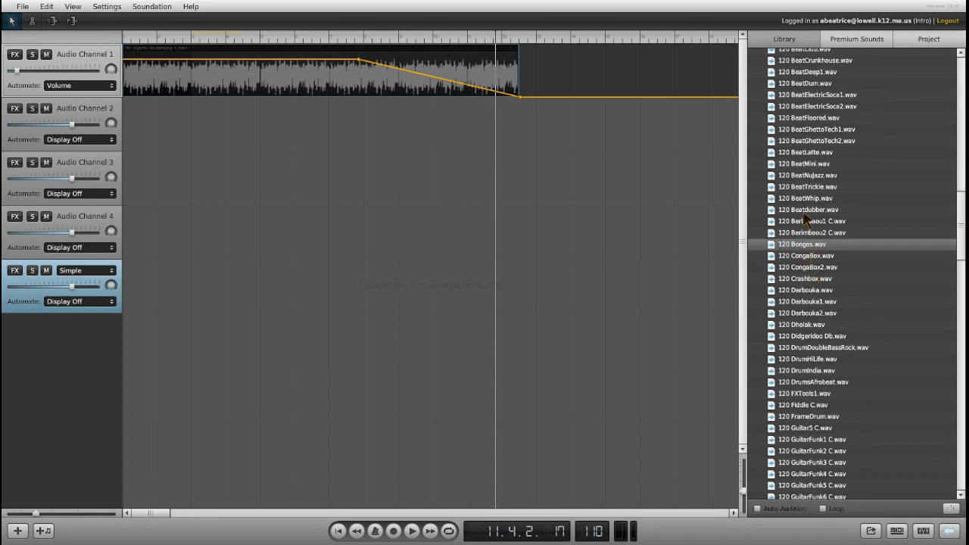
{"action": "left_click_drag", "start_coordinate": [800, 251], "coordinate": [184, 138]}
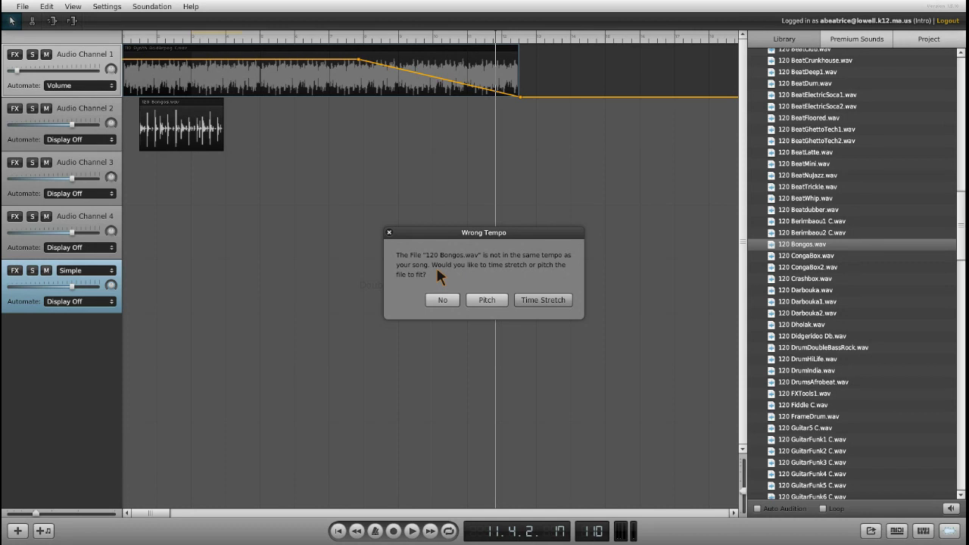
{"action": "left_click", "coordinate": [545, 300]}
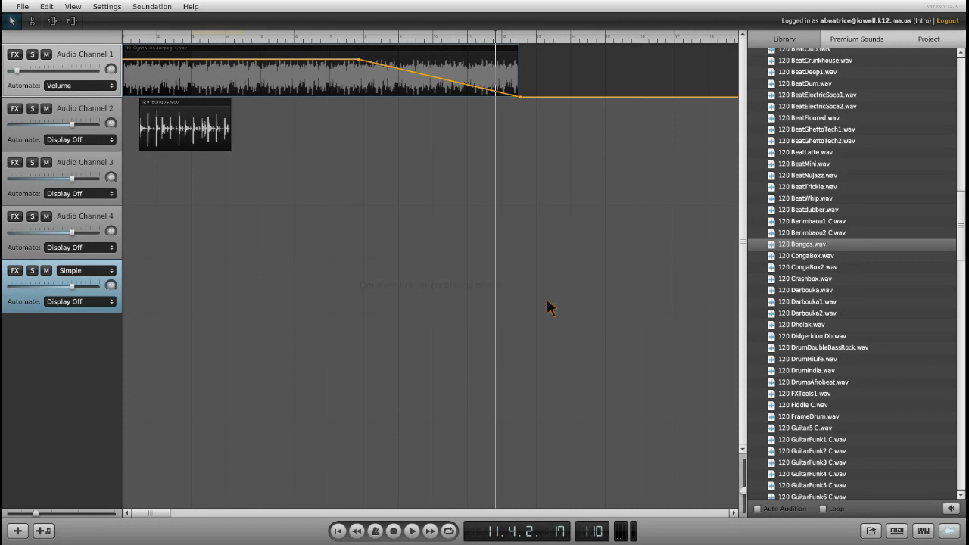
Step: Move the bongos clip to the song start, play it, nudge it slightly later, and play again
{"action": "left_click_drag", "start_coordinate": [187, 110], "coordinate": [163, 106]}
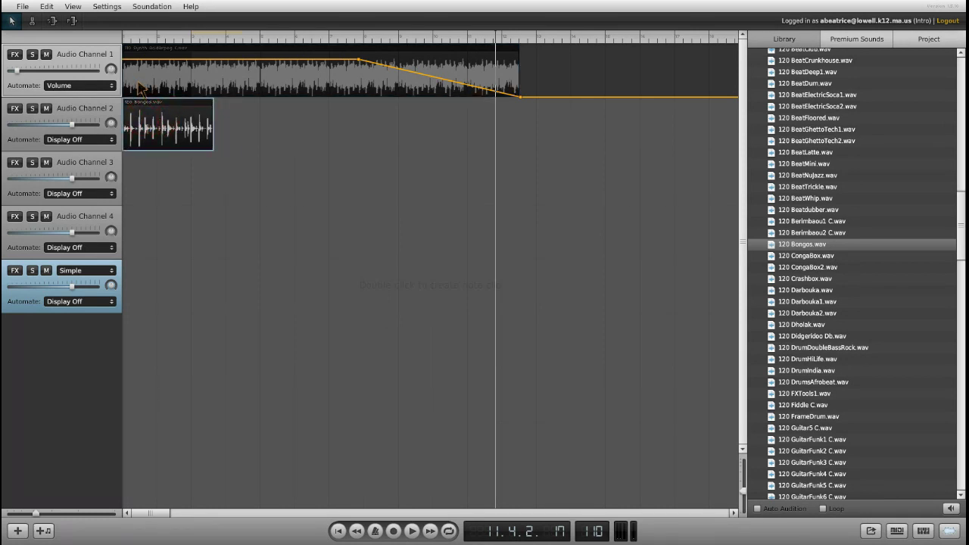
{"action": "left_click", "coordinate": [129, 39]}
{"action": "key", "text": "space"}
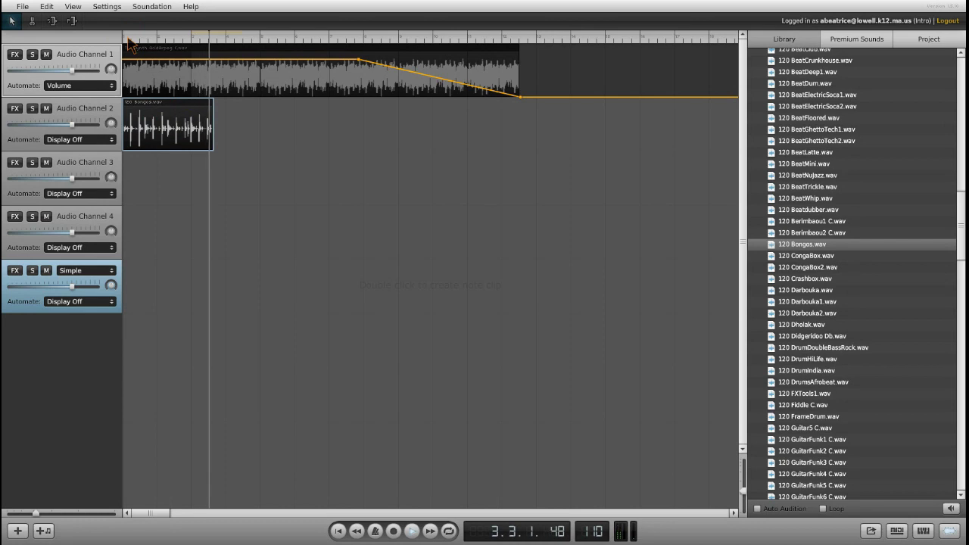
{"action": "key", "text": "space"}
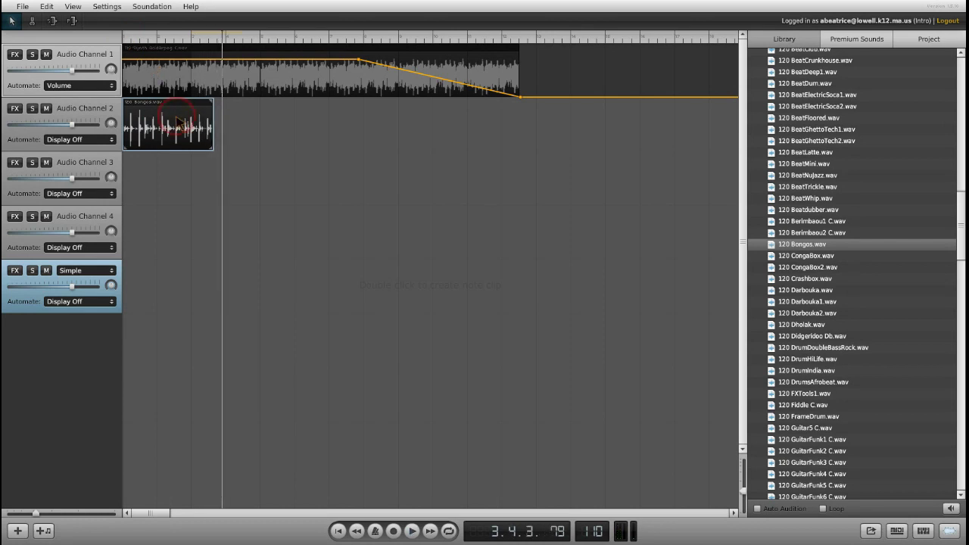
{"action": "left_click_drag", "start_coordinate": [178, 121], "coordinate": [195, 123]}
{"action": "left_click", "coordinate": [146, 42]}
{"action": "key", "text": "space"}
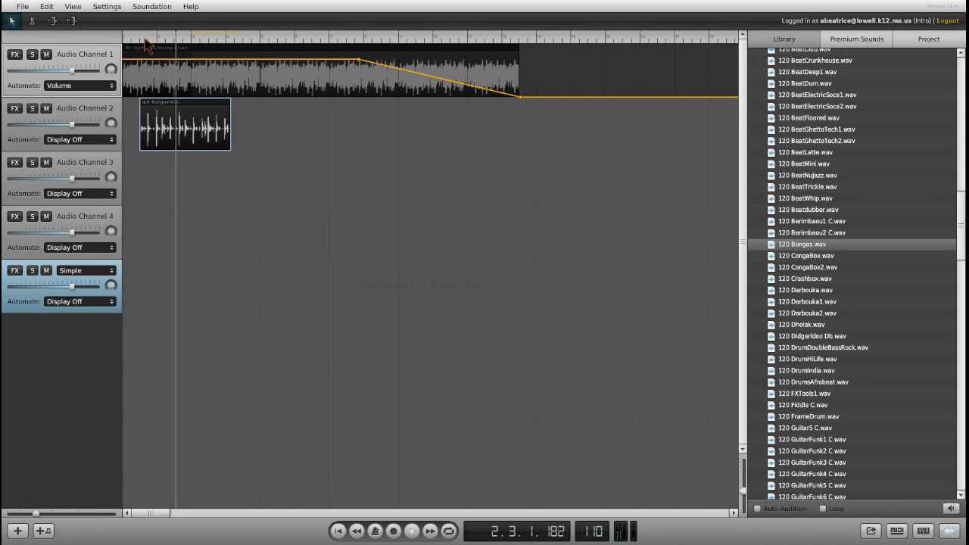
Step: Stop playback, delete the bongos clip, and drop 120 CongaBox.wav onto Audio Channel 2
{"action": "key", "text": "space"}
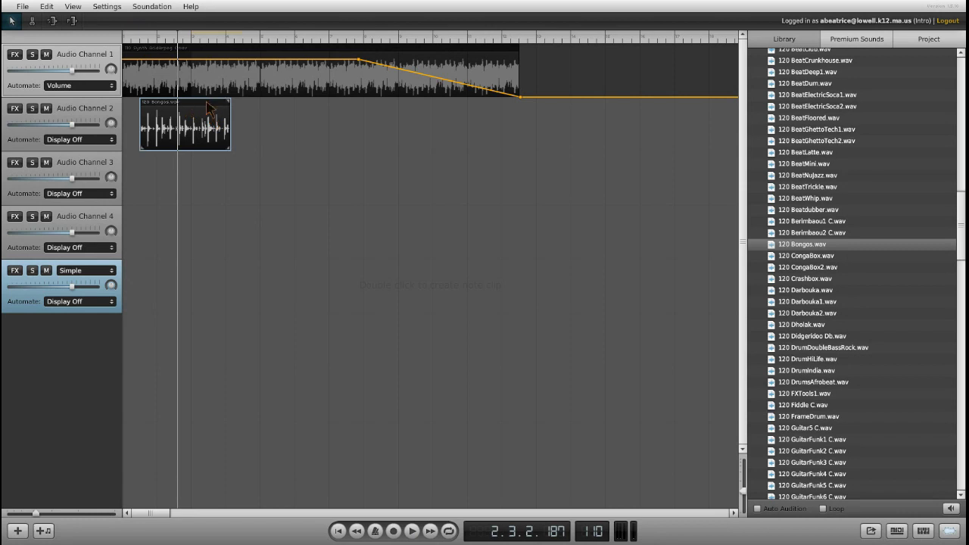
{"action": "key", "text": "Delete"}
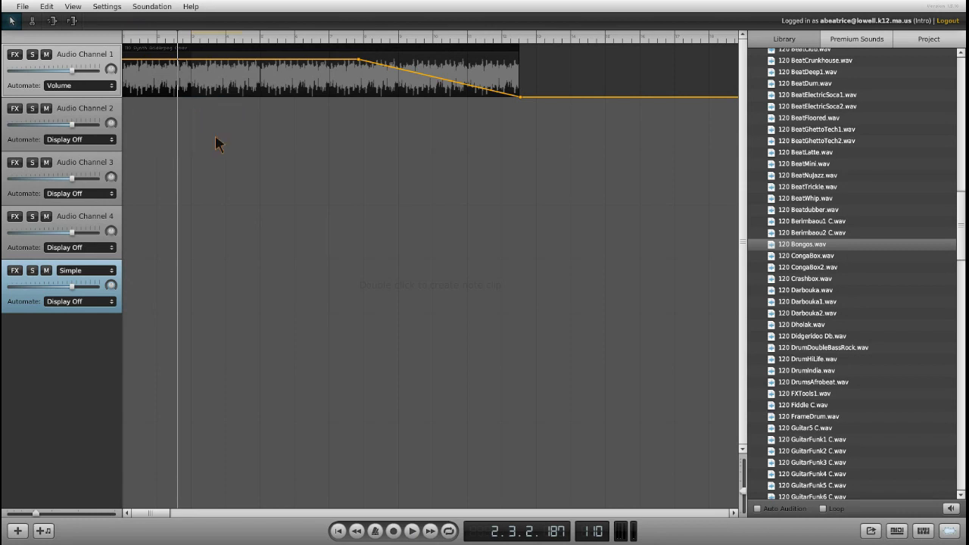
{"action": "left_click", "coordinate": [804, 257]}
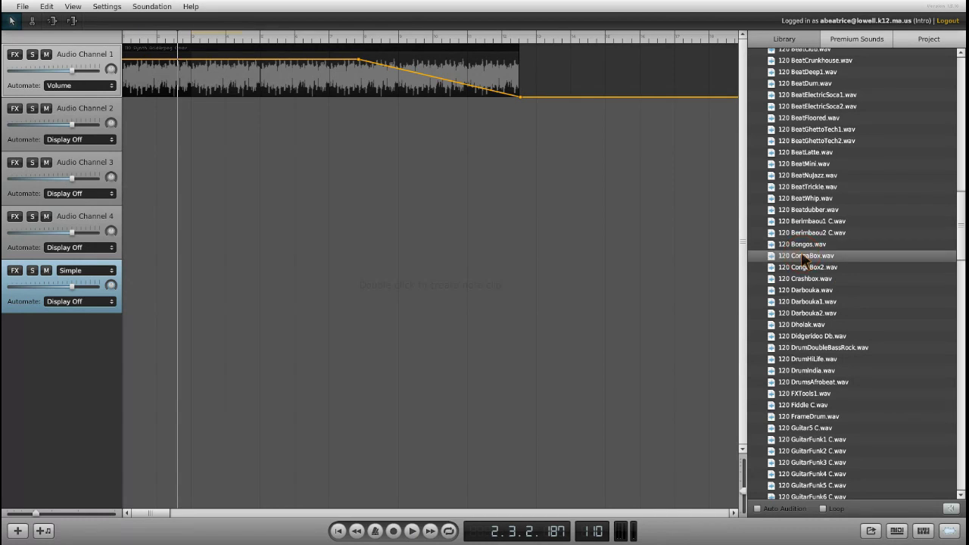
{"action": "left_click_drag", "start_coordinate": [810, 259], "coordinate": [242, 138]}
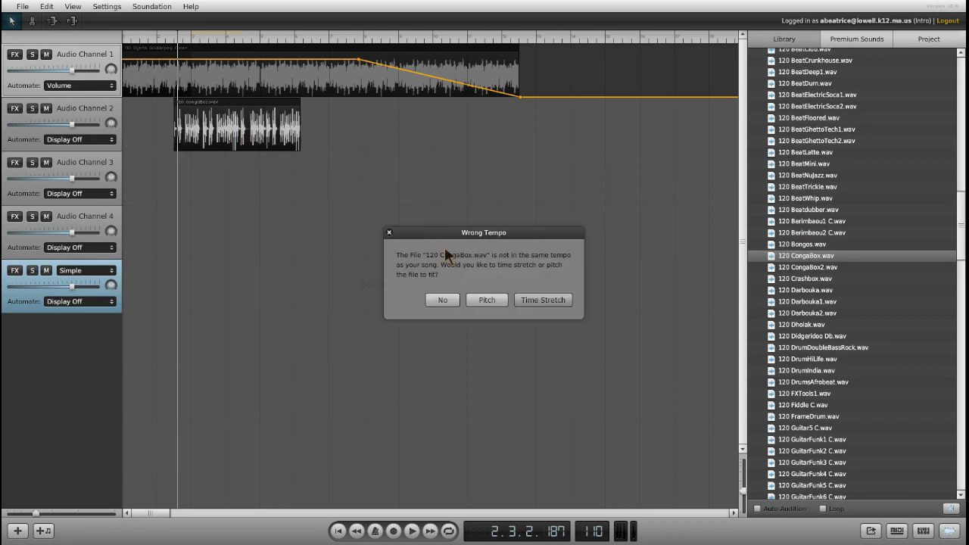
Step: Pitch-match the CongaBox loop, audition it, move it to bar 1, and lengthen it to repeat
{"action": "left_click", "coordinate": [489, 302]}
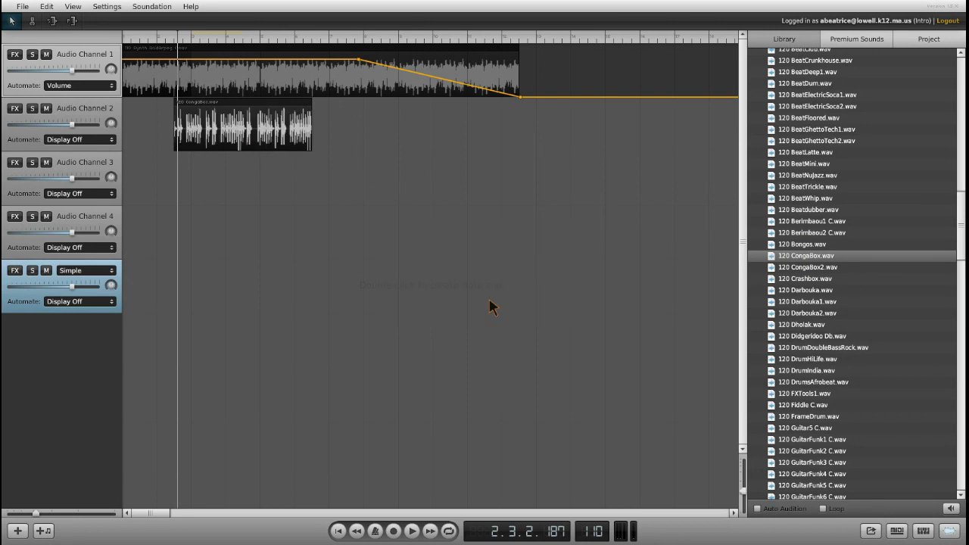
{"action": "key", "text": "space"}
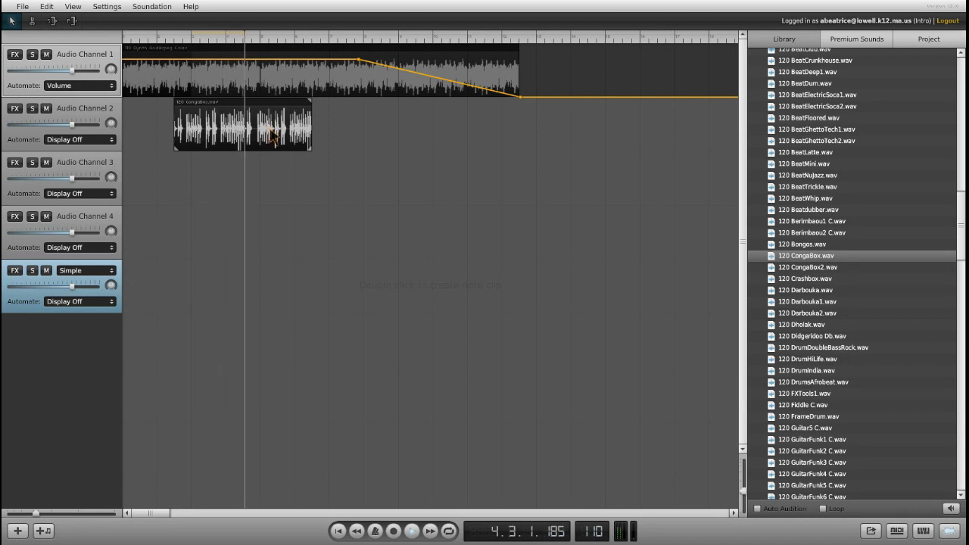
{"action": "key", "text": "space"}
{"action": "left_click_drag", "start_coordinate": [286, 138], "coordinate": [231, 132]}
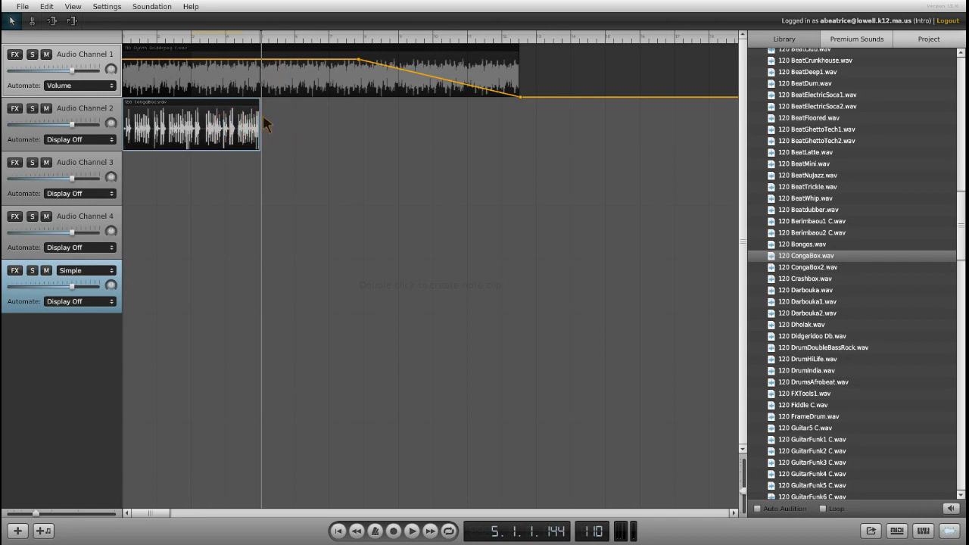
{"action": "left_click_drag", "start_coordinate": [259, 109], "coordinate": [416, 132]}
{"action": "left_click", "coordinate": [110, 141]}
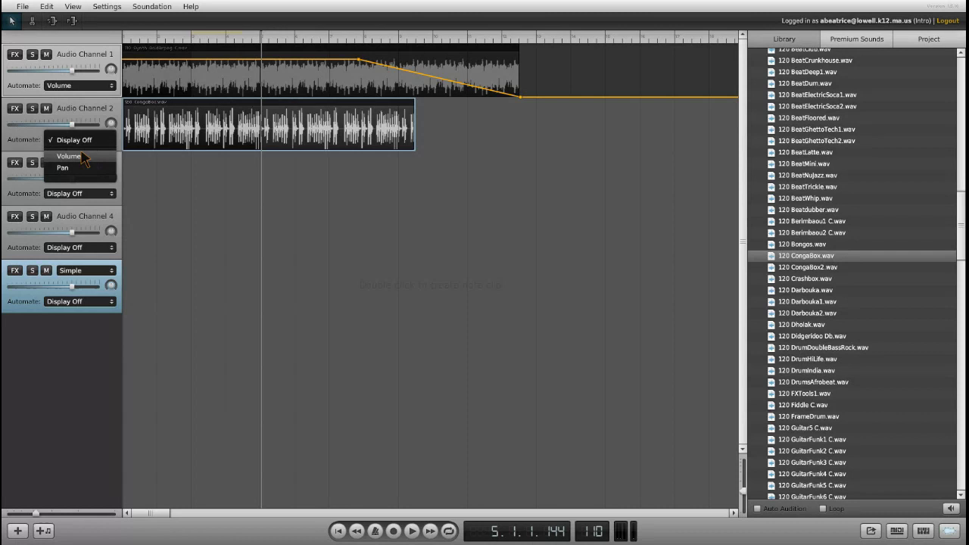
Step: Shape a Volume fade-in ramp at the conga's start, then play from the start and raise the level slightly
{"action": "left_click", "coordinate": [79, 158]}
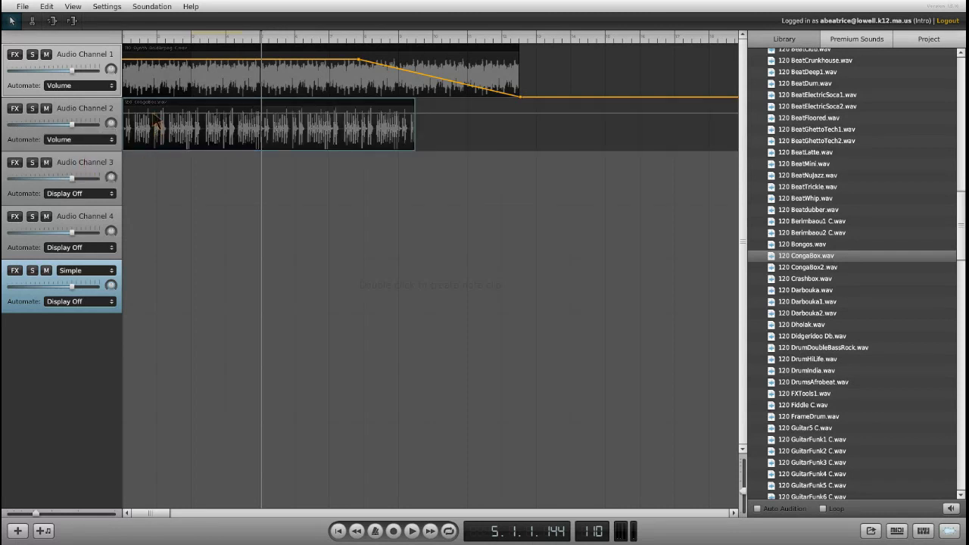
{"action": "left_click", "coordinate": [151, 118]}
{"action": "left_click_drag", "start_coordinate": [150, 119], "coordinate": [112, 144]}
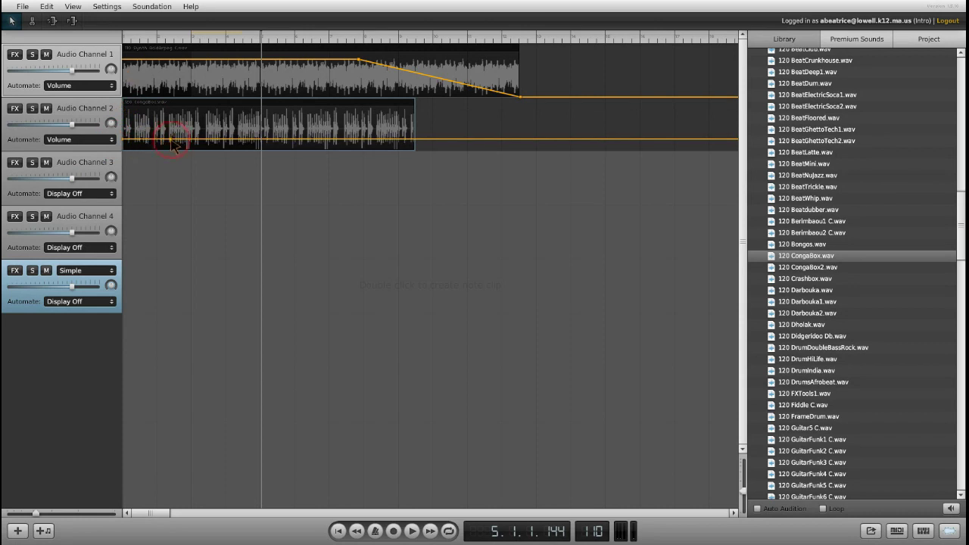
{"action": "mouse_move", "coordinate": [172, 145]}
{"action": "left_mouse_down"}
{"action": "mouse_move", "coordinate": [125, 154]}
{"action": "mouse_move", "coordinate": [125, 166]}
{"action": "left_mouse_up"}
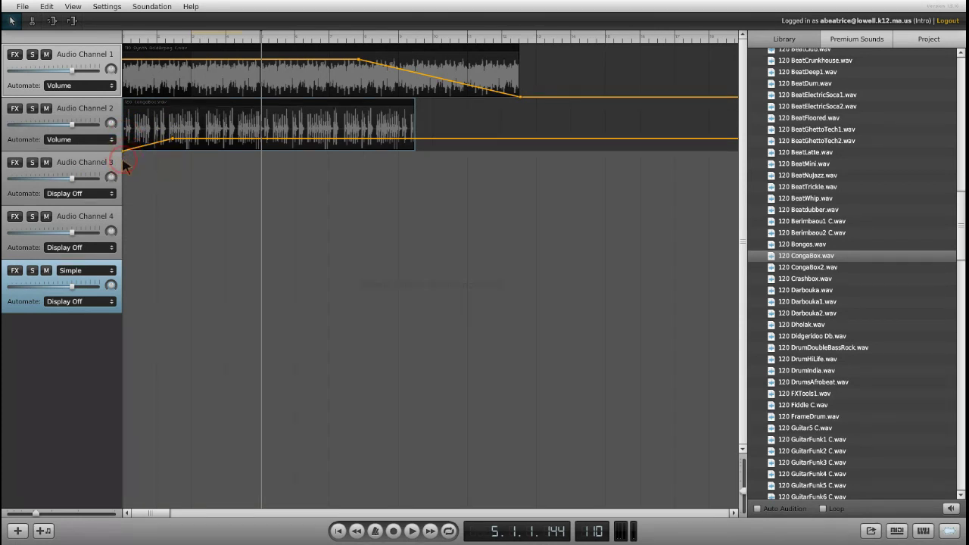
{"action": "left_click", "coordinate": [126, 40]}
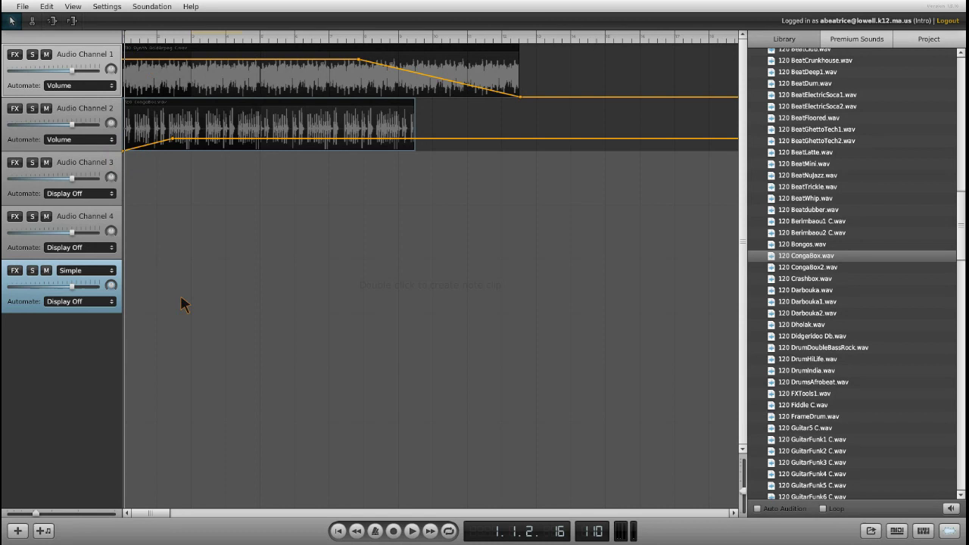
{"action": "key", "text": "space"}
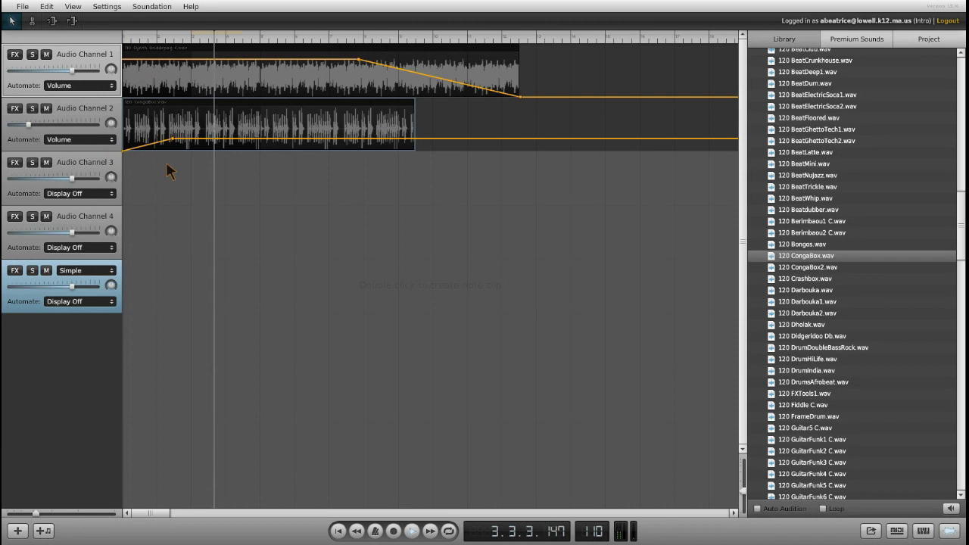
{"action": "left_click_drag", "start_coordinate": [171, 139], "coordinate": [173, 125]}
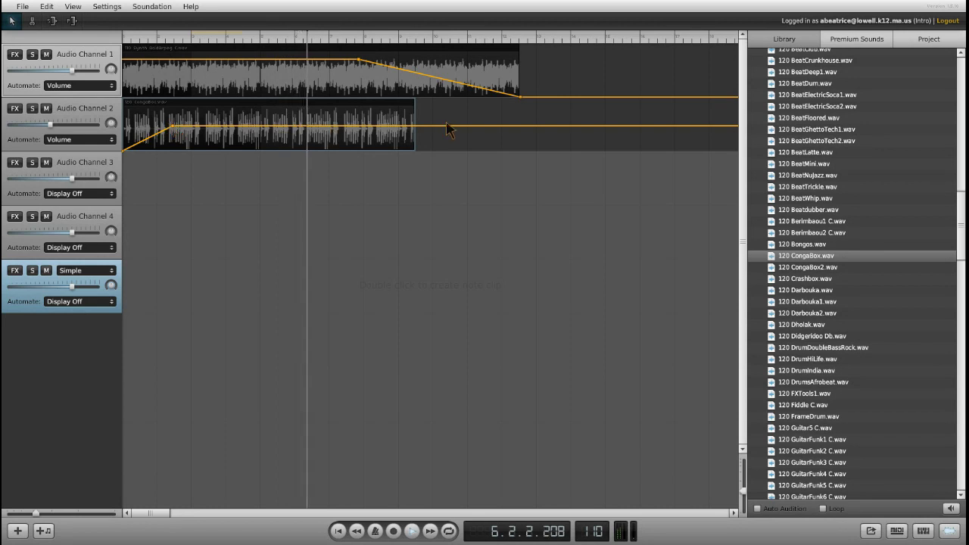
Step: Stop playback, set the playhead just before bar 9, and select Audio Channel 3
{"action": "left_click", "coordinate": [413, 529]}
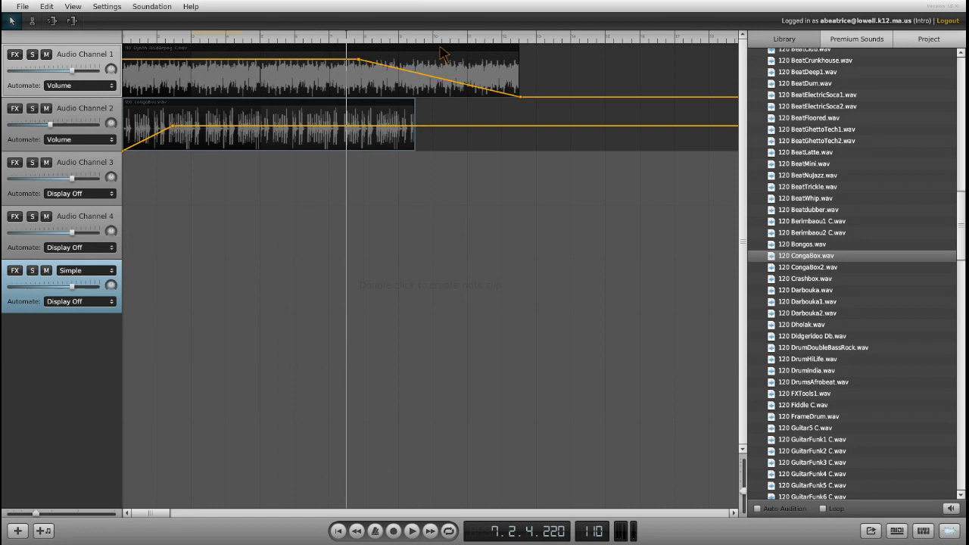
{"action": "left_click", "coordinate": [413, 41]}
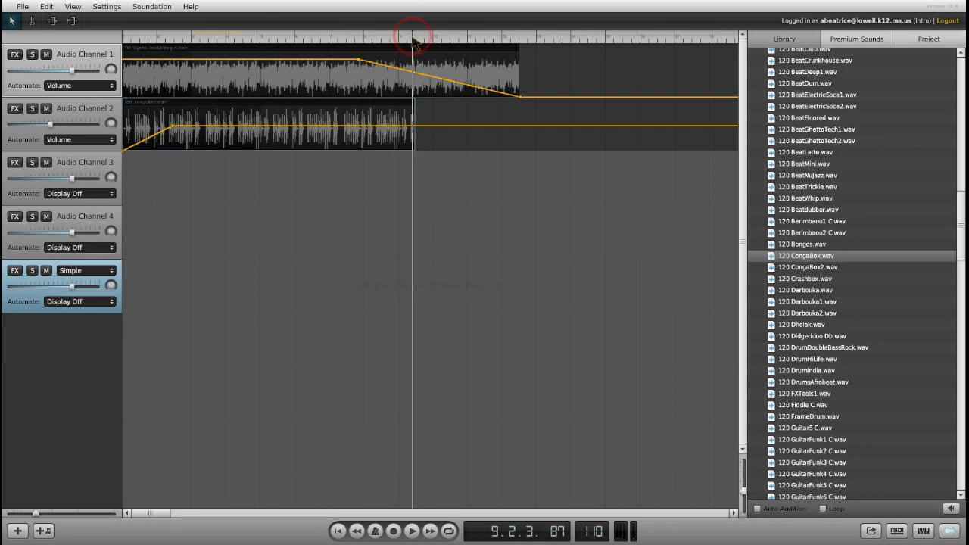
{"action": "left_click", "coordinate": [418, 38]}
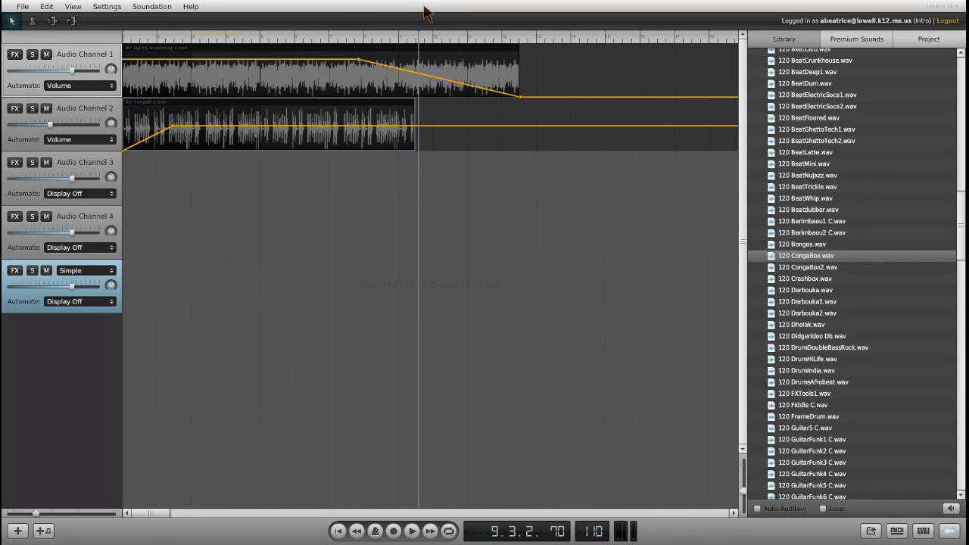
{"action": "left_click", "coordinate": [417, 38]}
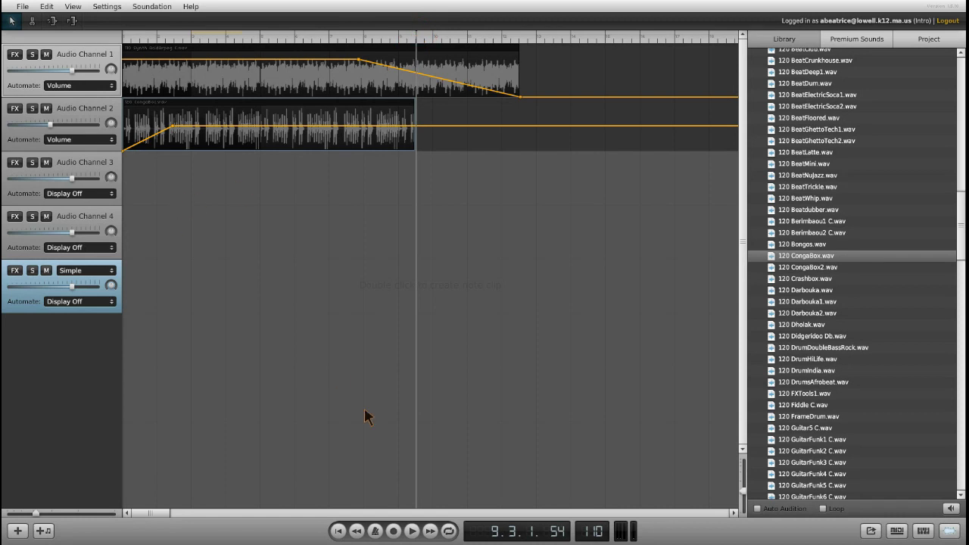
{"action": "left_click", "coordinate": [94, 168]}
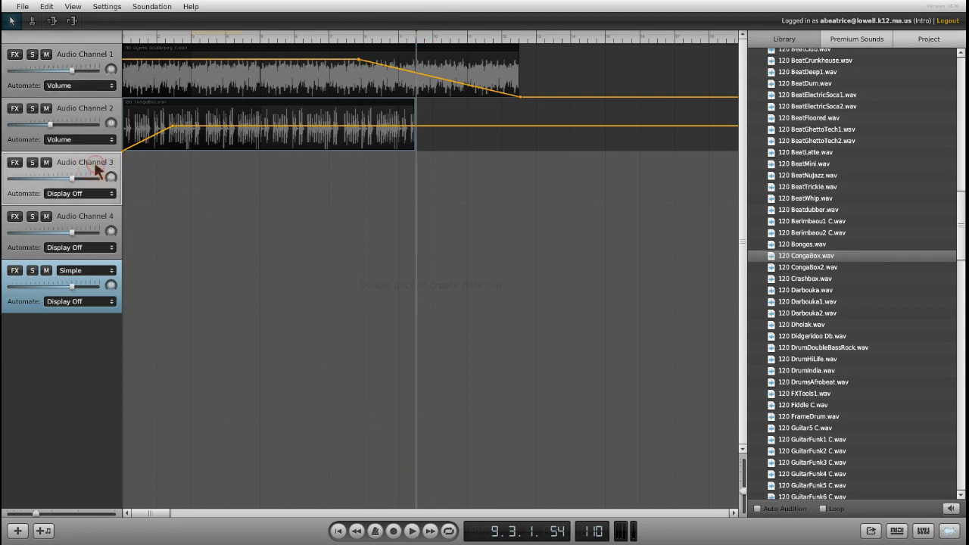
Step: Record a voice clip on Audio Channel 3 from about bar 12, allowing microphone access
{"action": "left_click", "coordinate": [394, 531]}
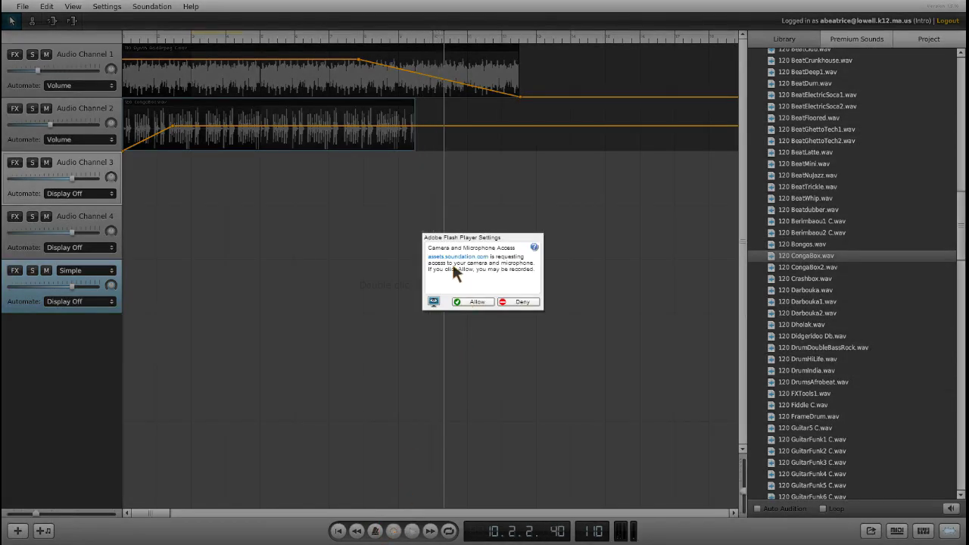
{"action": "left_click", "coordinate": [477, 303]}
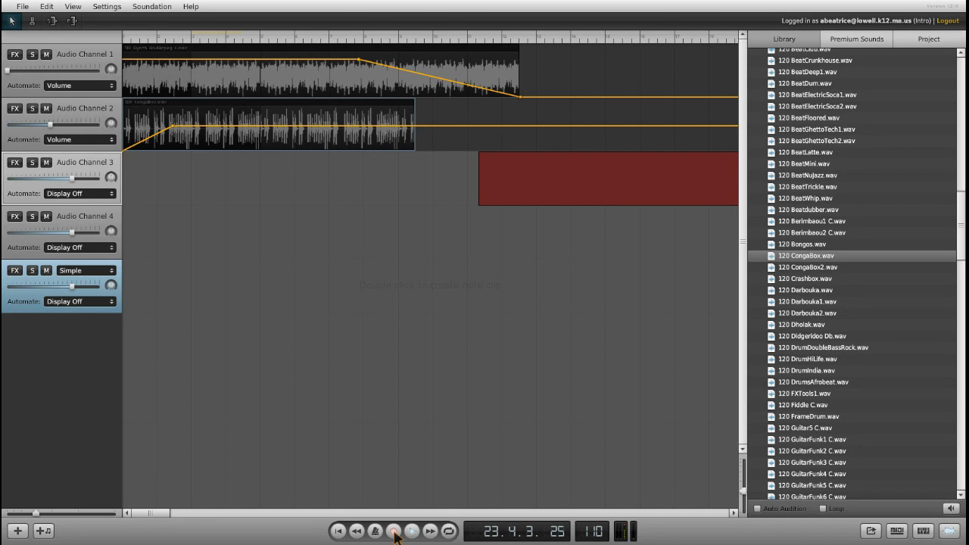
{"action": "left_click", "coordinate": [394, 532]}
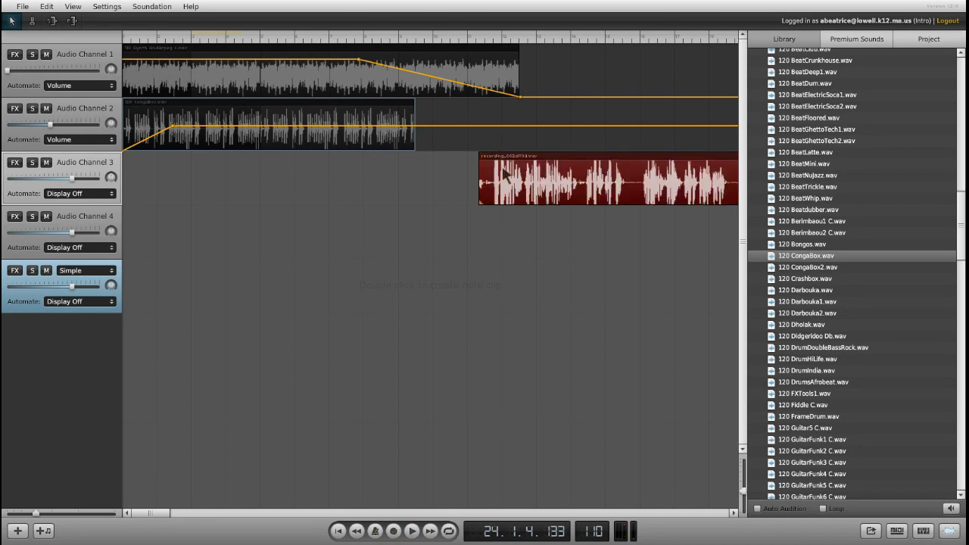
{"action": "left_click", "coordinate": [476, 37]}
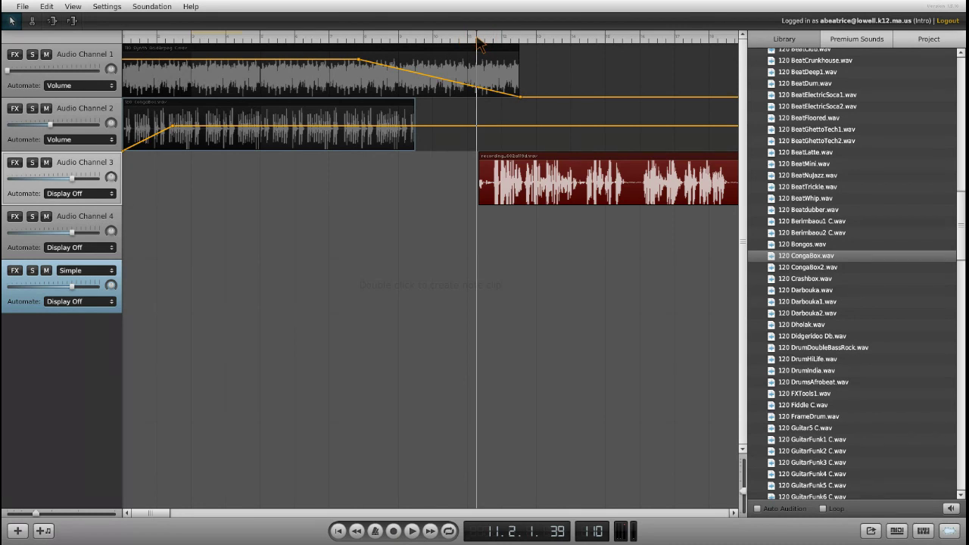
{"action": "key", "text": "space"}
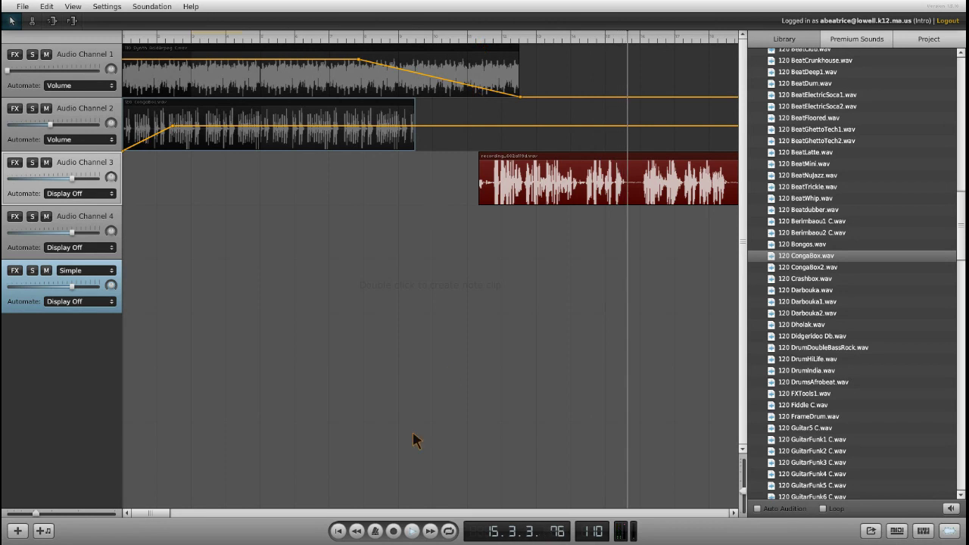
{"action": "left_click", "coordinate": [413, 531]}
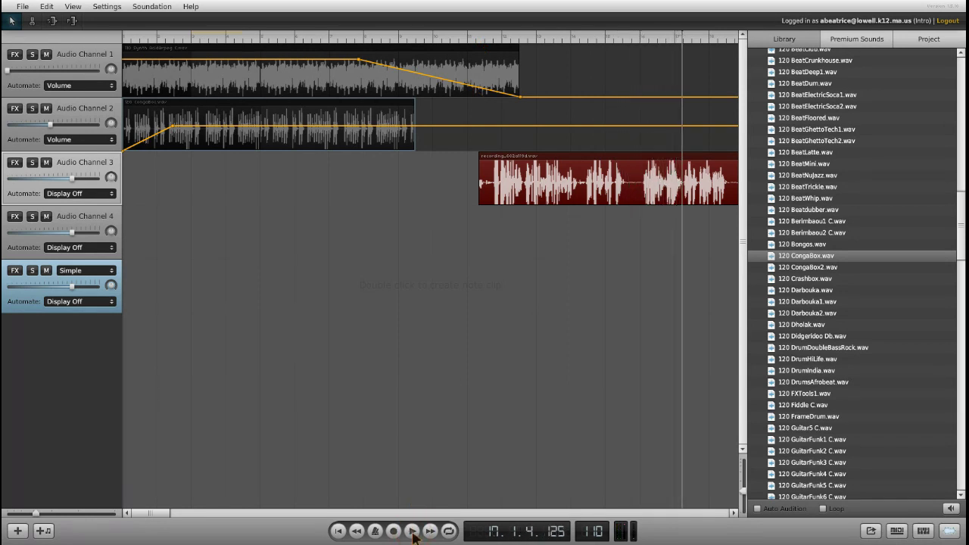
{"action": "left_click", "coordinate": [636, 190]}
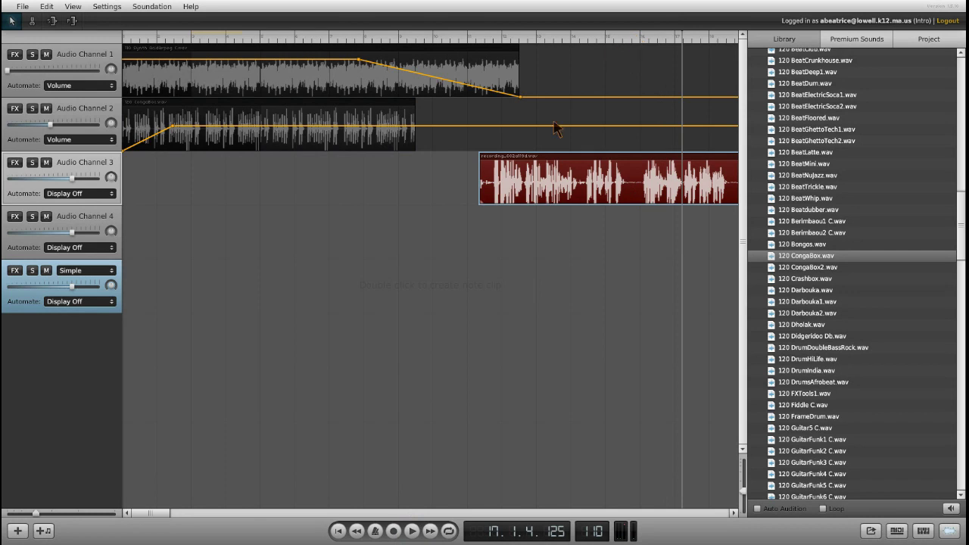
Step: Select the voice recording and set the playhead exactly at its pause
{"action": "left_click", "coordinate": [418, 180]}
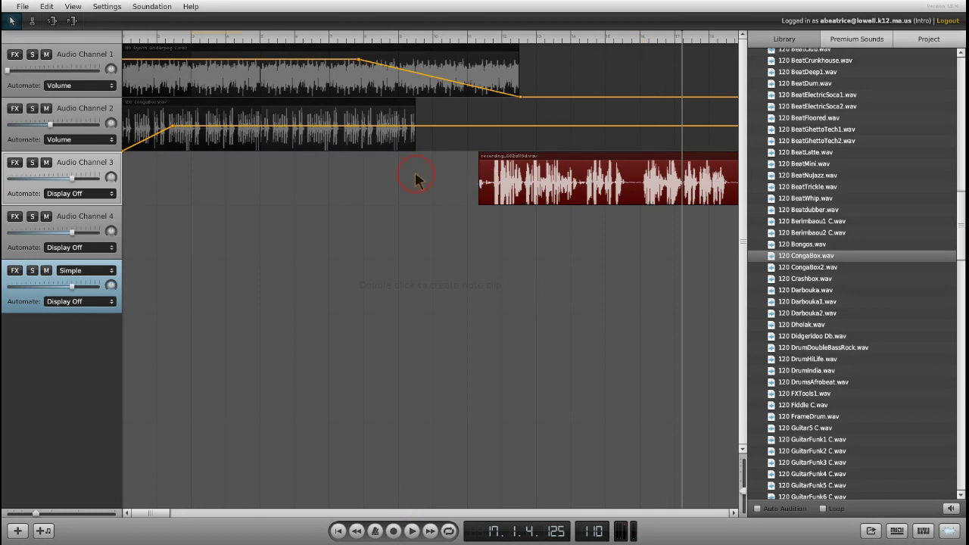
{"action": "left_click", "coordinate": [625, 173]}
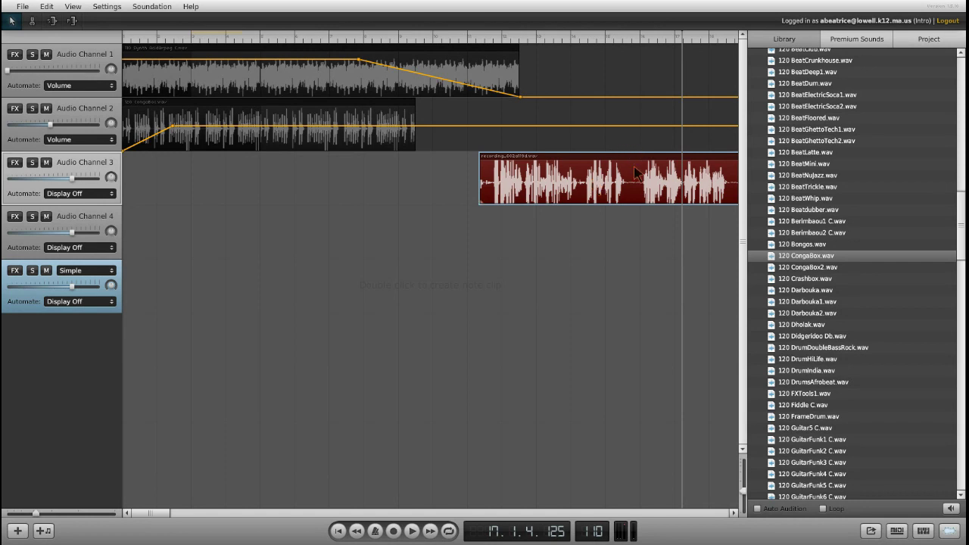
{"action": "left_click", "coordinate": [623, 39]}
{"action": "key", "text": "space"}
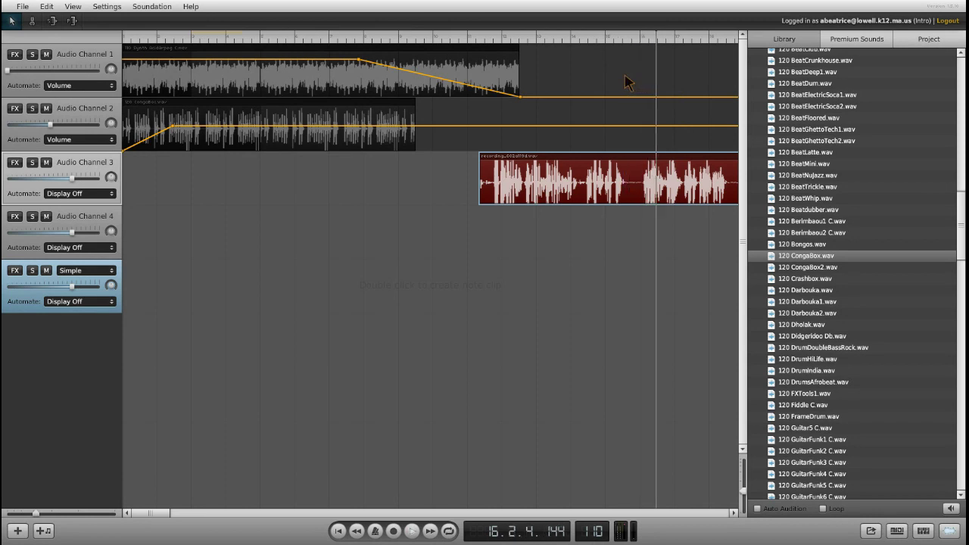
{"action": "key", "text": "space"}
{"action": "left_click", "coordinate": [623, 42]}
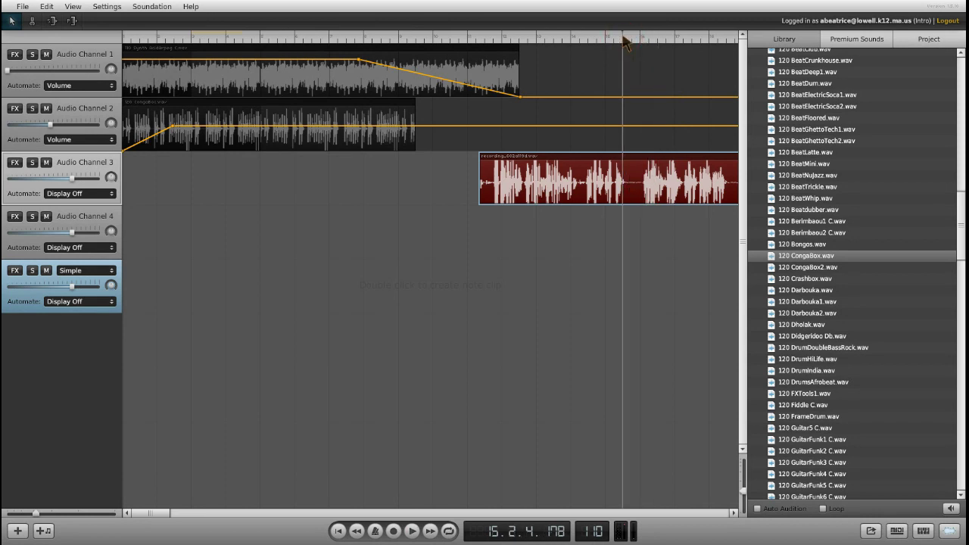
{"action": "left_click", "coordinate": [628, 37]}
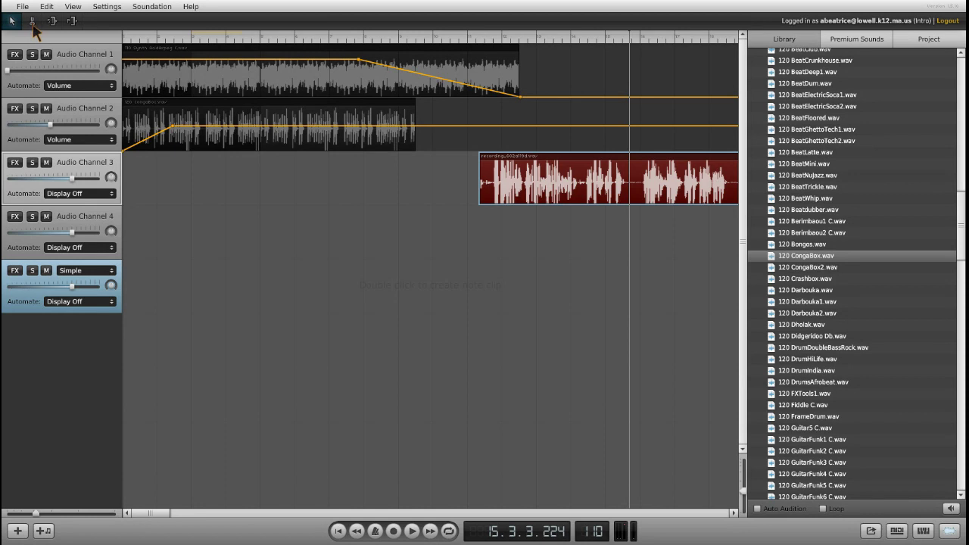
Step: Split the recording at the playhead with the Split tool and nudge the right piece later
{"action": "left_click", "coordinate": [33, 21]}
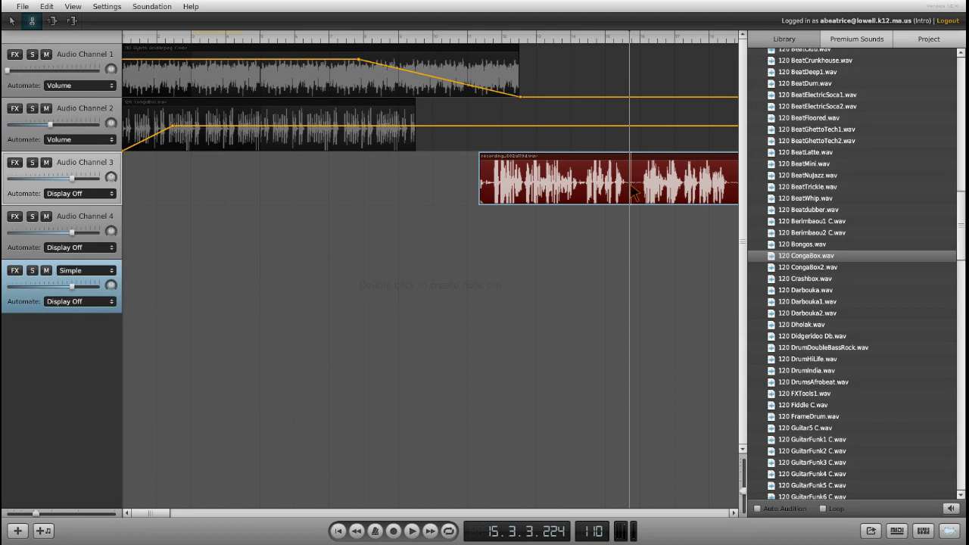
{"action": "left_click", "coordinate": [631, 192]}
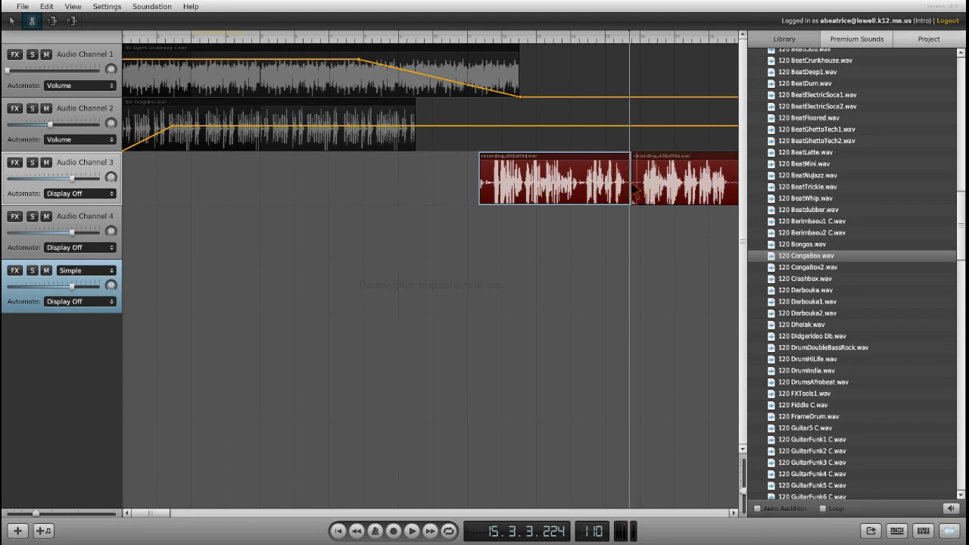
{"action": "left_click_drag", "start_coordinate": [631, 174], "coordinate": [645, 175]}
Step: Scroll the timeline right and drag the second voice clip further along Channel 3
{"action": "left_click", "coordinate": [13, 21]}
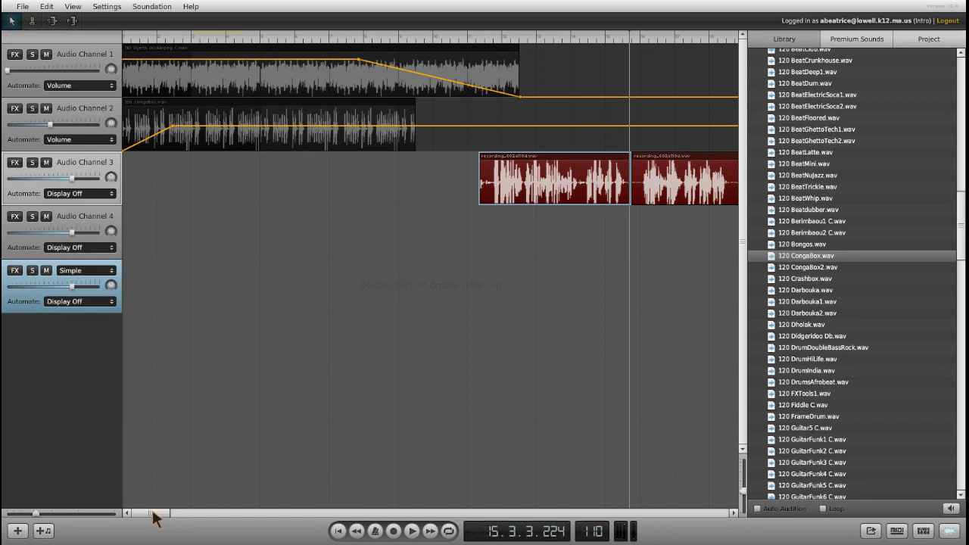
{"action": "left_click_drag", "start_coordinate": [152, 514], "coordinate": [186, 514]}
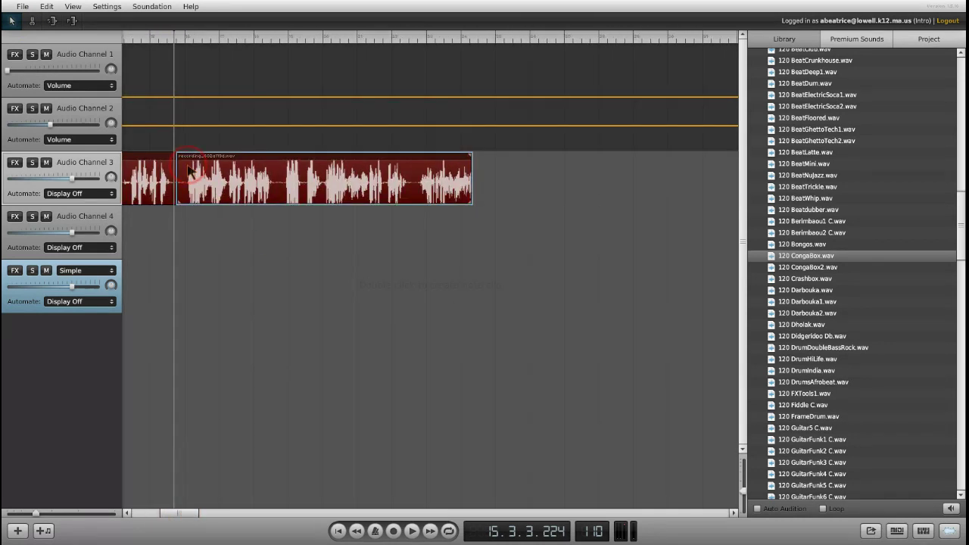
{"action": "left_click_drag", "start_coordinate": [182, 162], "coordinate": [327, 186]}
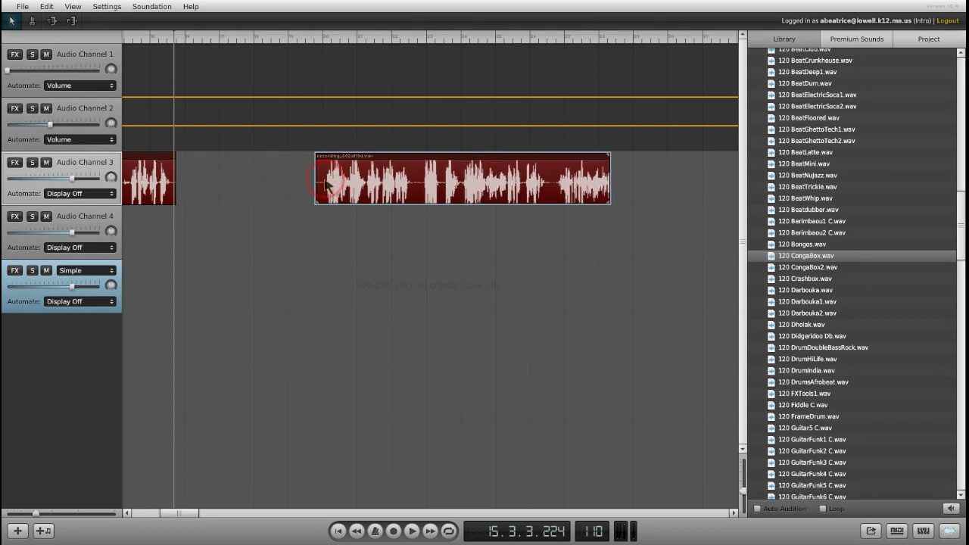
Step: Drop 120 BeatTrickle.wav into the gap on Audio Channel 4, pitch-matched to the song tempo
{"action": "left_click", "coordinate": [830, 188]}
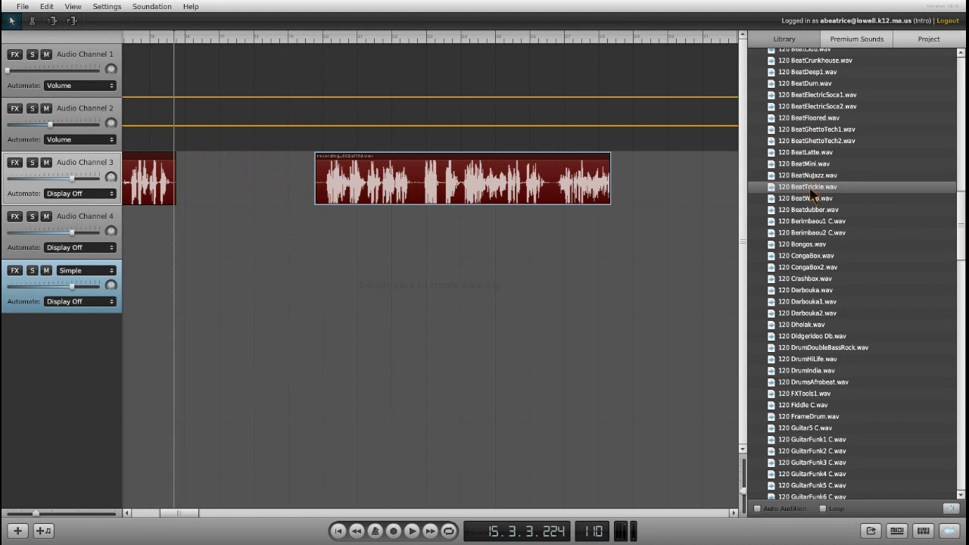
{"action": "left_click_drag", "start_coordinate": [812, 194], "coordinate": [241, 237]}
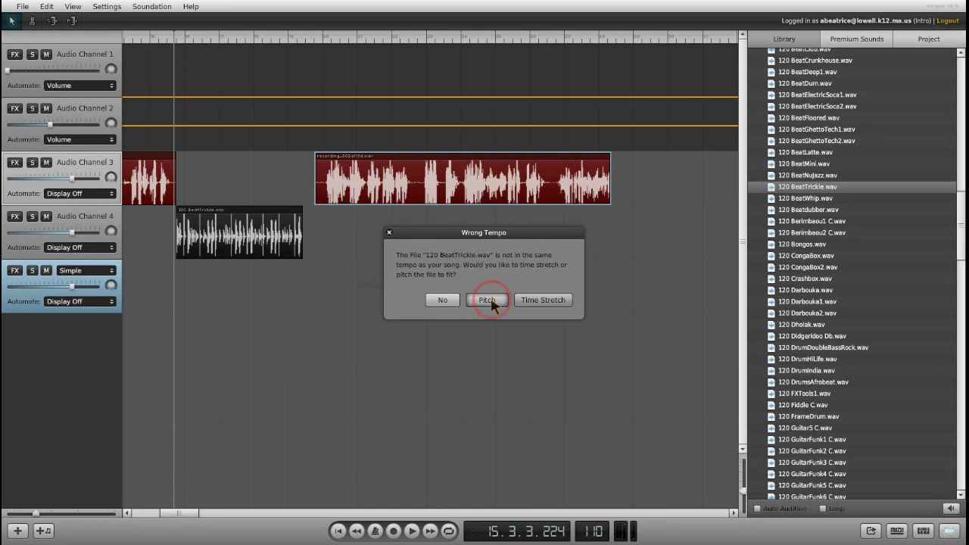
{"action": "left_click", "coordinate": [444, 301]}
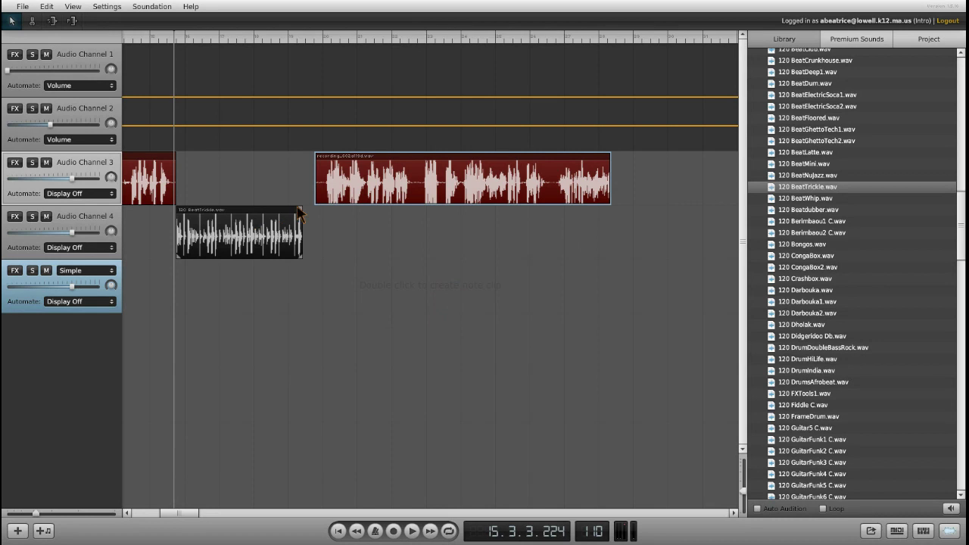
Step: Add Volume automation to Channel 4's BeatTrickle loop, dropping to silence near its end
{"action": "left_click_drag", "start_coordinate": [336, 192], "coordinate": [306, 179]}
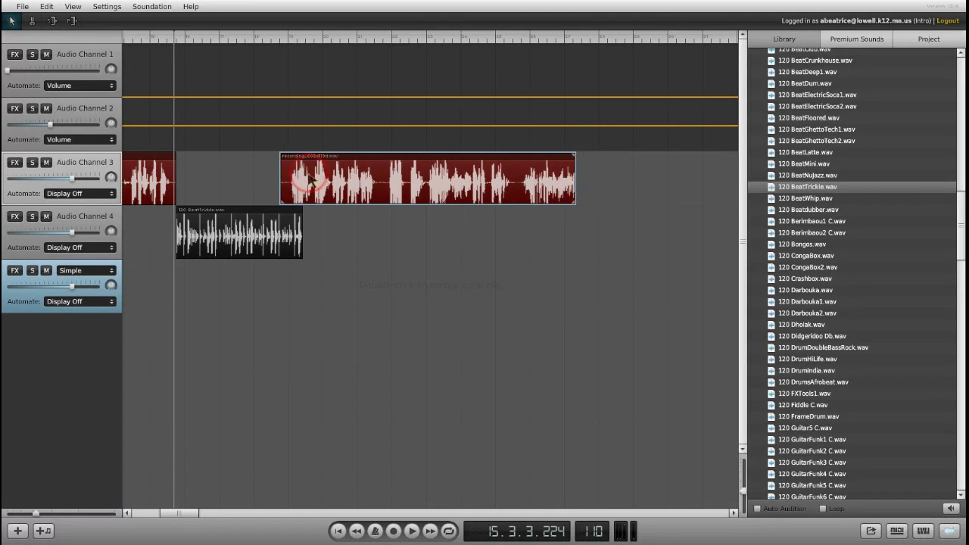
{"action": "left_click", "coordinate": [285, 231]}
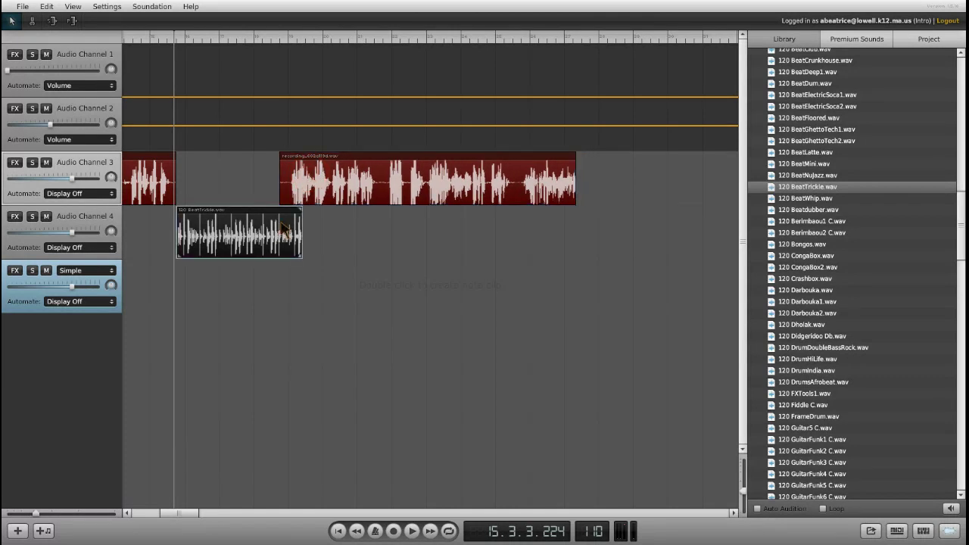
{"action": "left_click", "coordinate": [90, 247]}
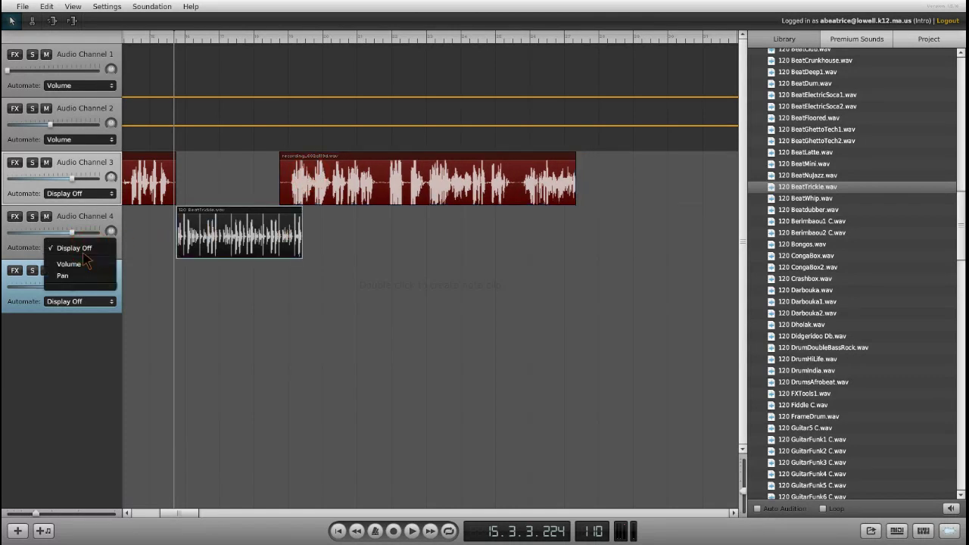
{"action": "left_click", "coordinate": [76, 263]}
{"action": "left_click", "coordinate": [78, 248]}
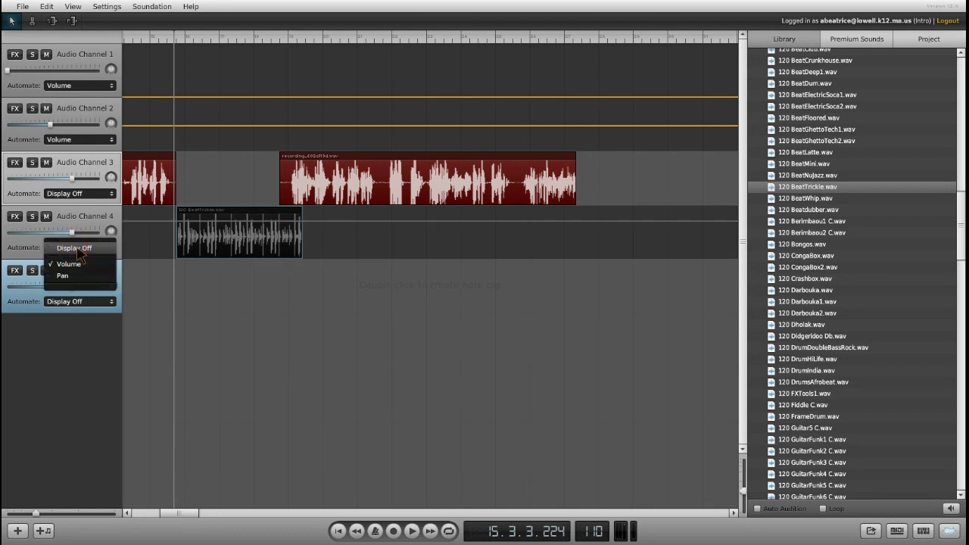
{"action": "left_click", "coordinate": [79, 266]}
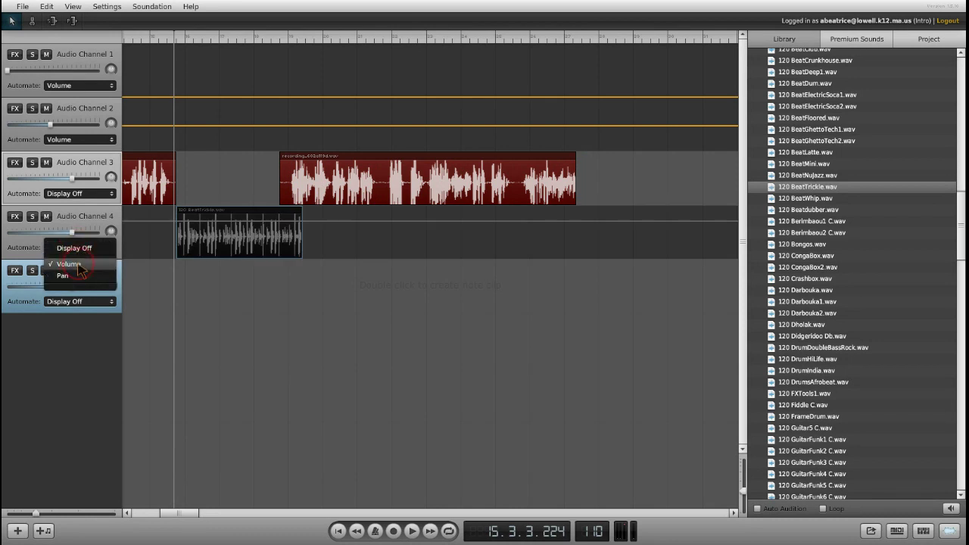
{"action": "left_click", "coordinate": [273, 221]}
{"action": "left_click_drag", "start_coordinate": [303, 221], "coordinate": [315, 258]}
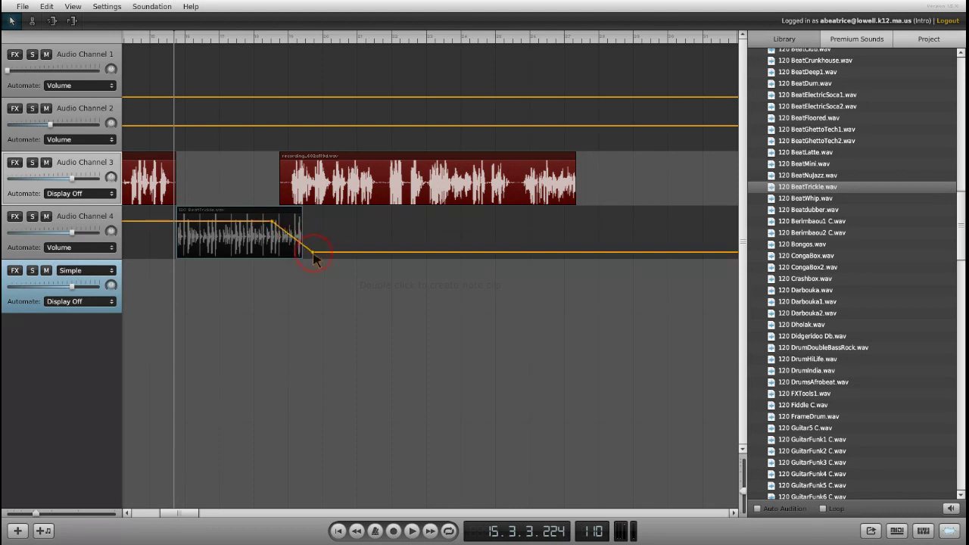
Step: Rewind before the clips and play the voice against the fading BeatTrickle loop
{"action": "left_click", "coordinate": [137, 40]}
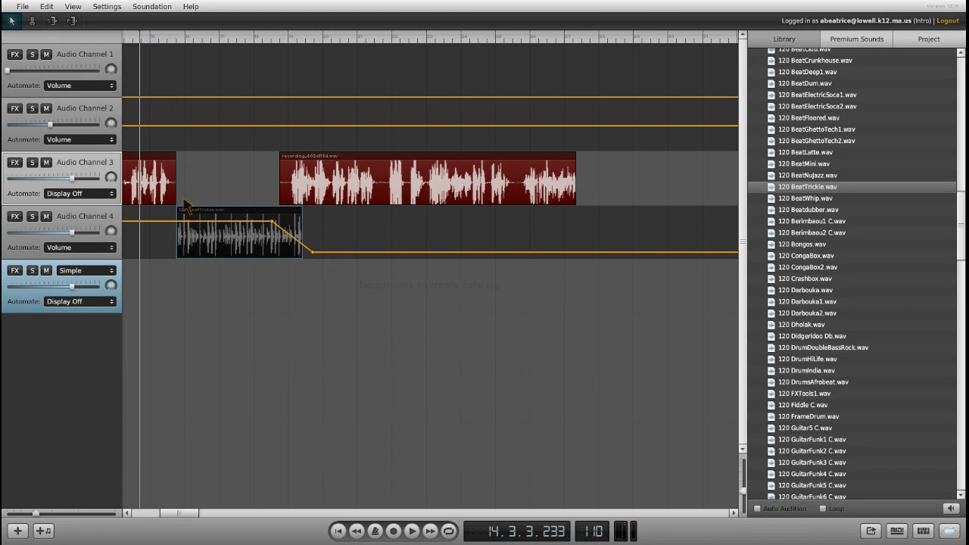
{"action": "left_click", "coordinate": [412, 531]}
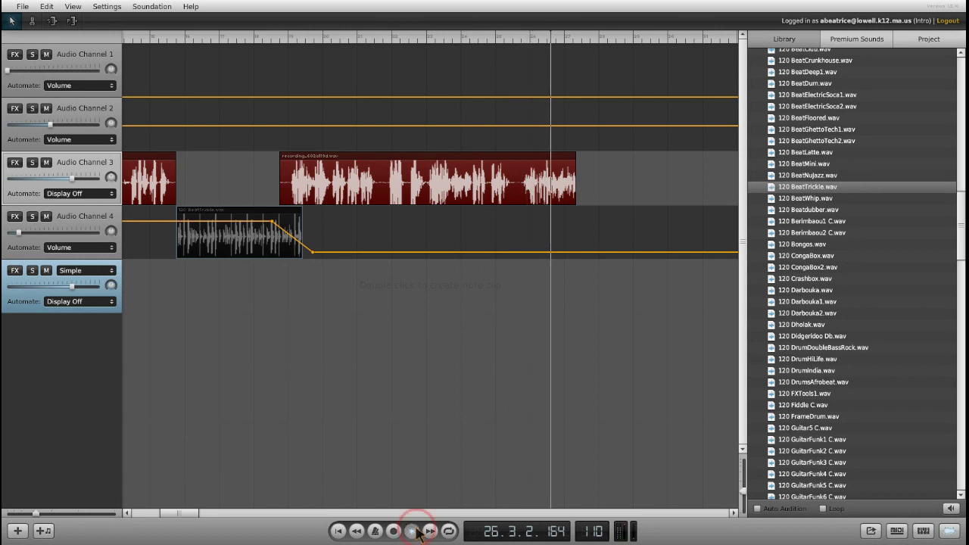
Step: Split the Channel 3 voice clip at 25.3.2.186
{"action": "left_click", "coordinate": [413, 531]}
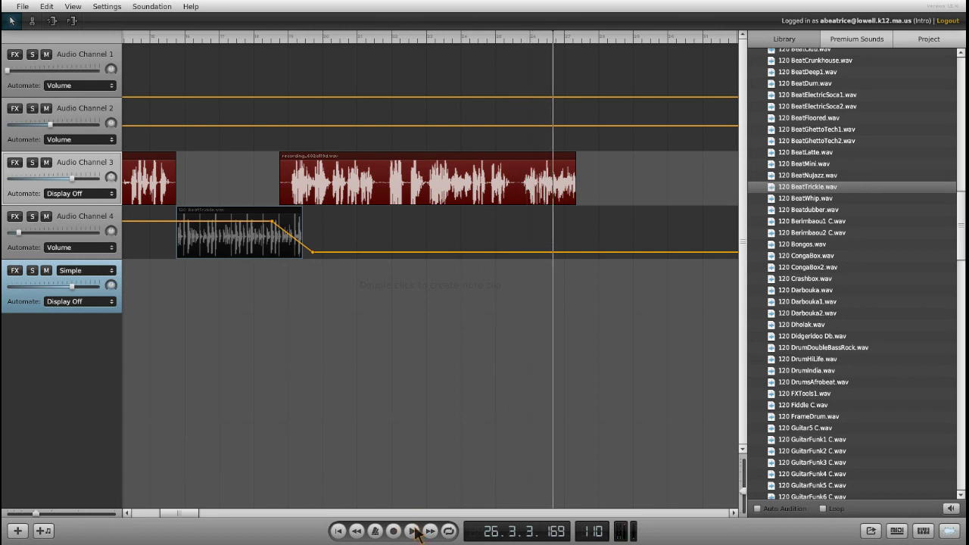
{"action": "left_click", "coordinate": [547, 184]}
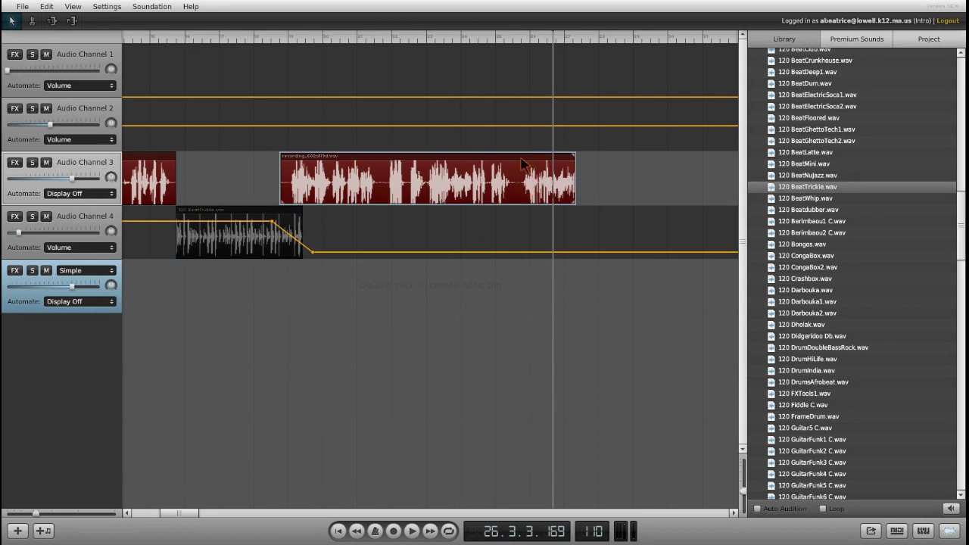
{"action": "left_click", "coordinate": [511, 42]}
{"action": "left_click_drag", "start_coordinate": [511, 44], "coordinate": [517, 44]}
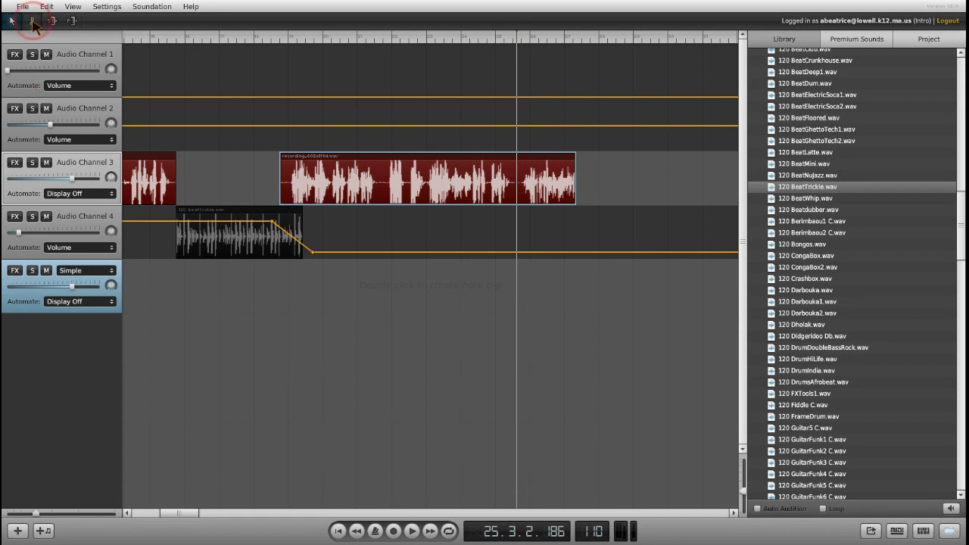
{"action": "left_click", "coordinate": [33, 21]}
{"action": "left_click", "coordinate": [516, 189]}
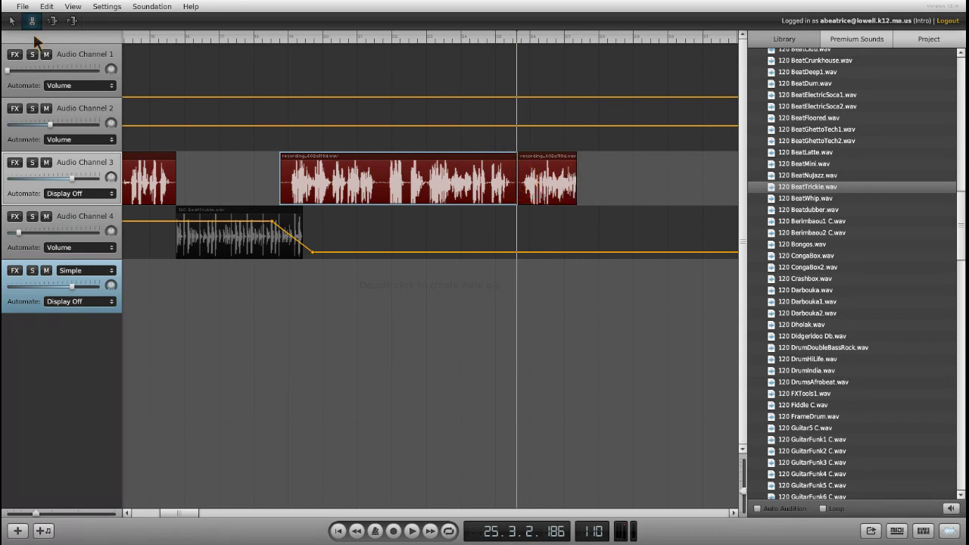
Step: Delete the short tail piece after bar 25
{"action": "left_click", "coordinate": [12, 21]}
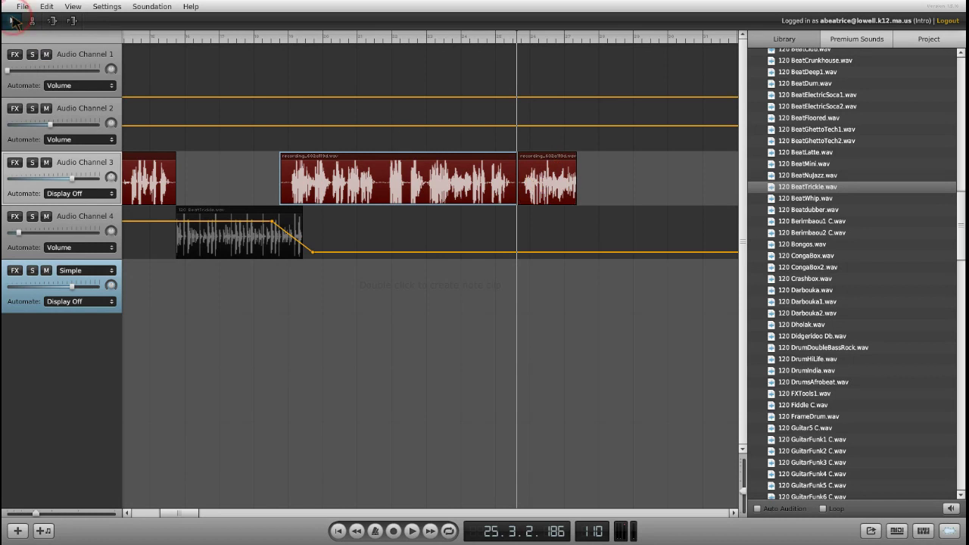
{"action": "left_click", "coordinate": [552, 184]}
{"action": "left_click", "coordinate": [469, 175]}
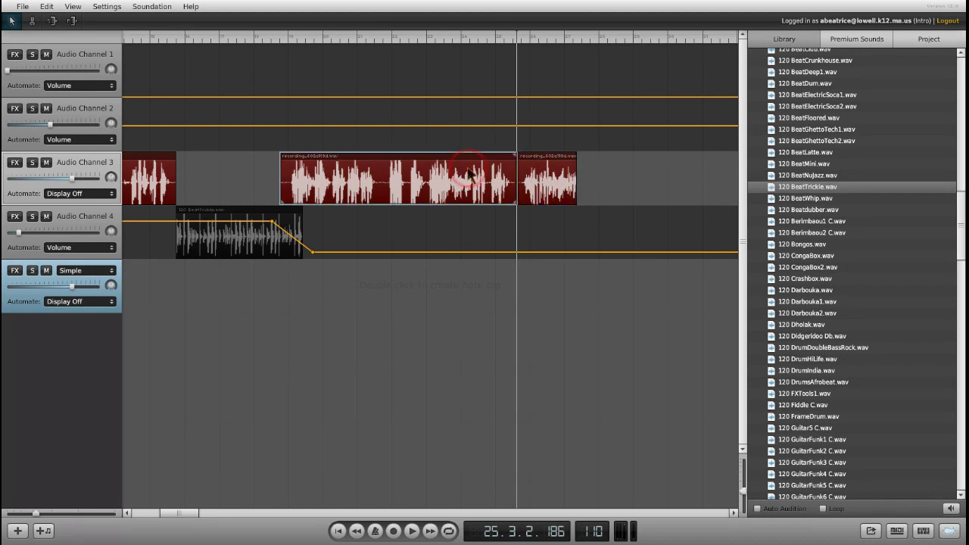
{"action": "left_click", "coordinate": [564, 172]}
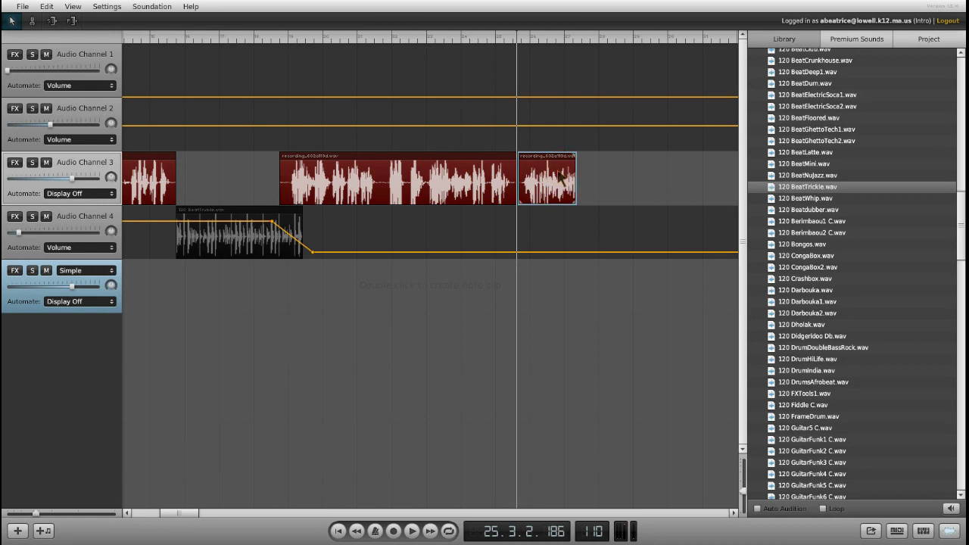
{"action": "key", "text": "Delete"}
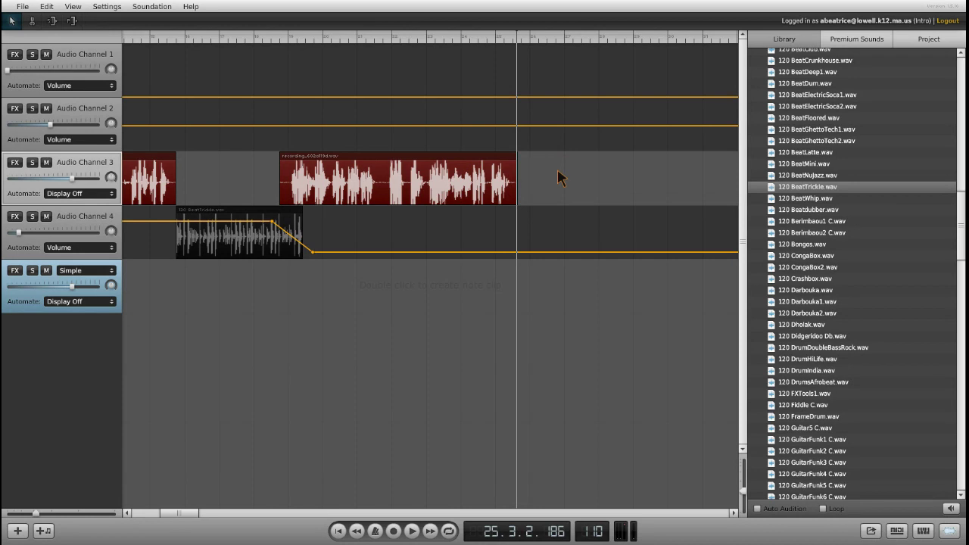
{"action": "left_click", "coordinate": [46, 8]}
{"action": "left_click", "coordinate": [50, 22]}
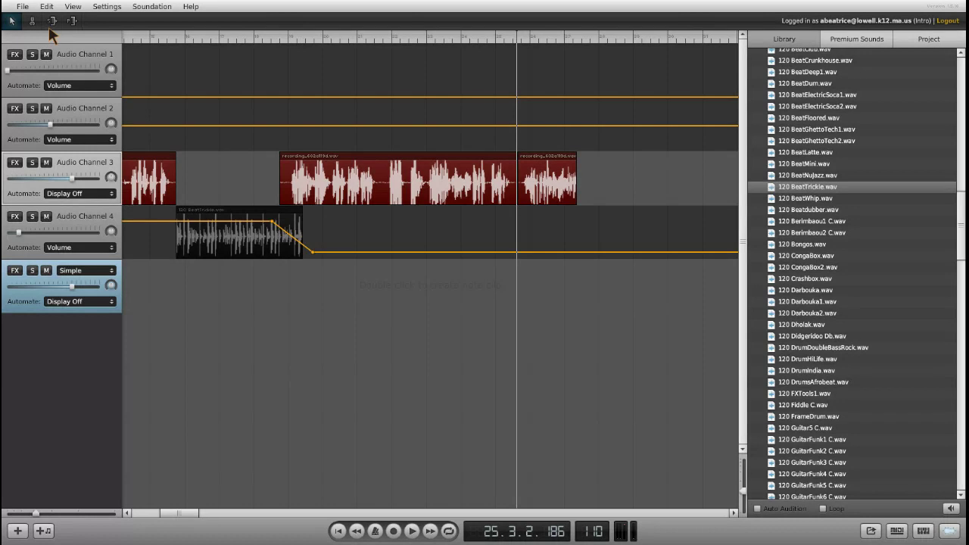
{"action": "left_click", "coordinate": [538, 169]}
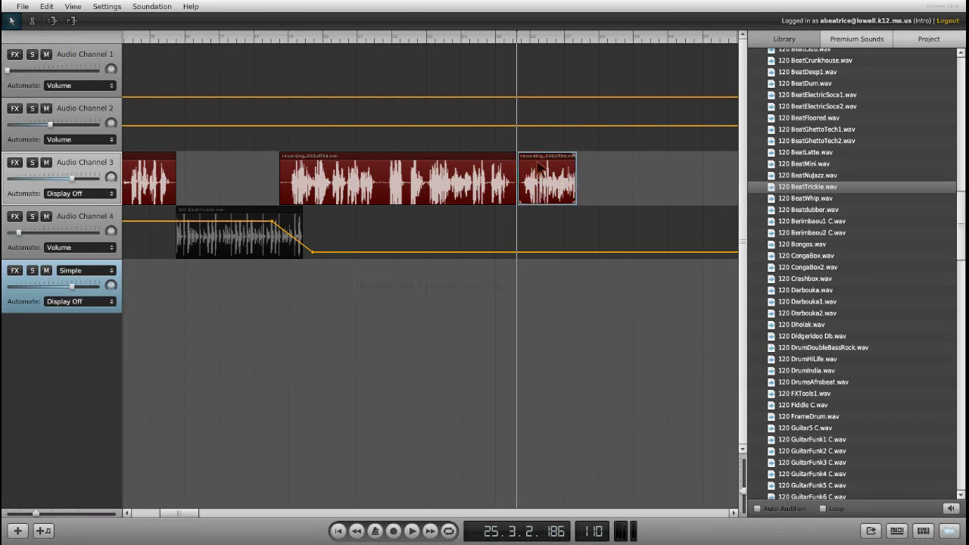
{"action": "key", "text": "Delete"}
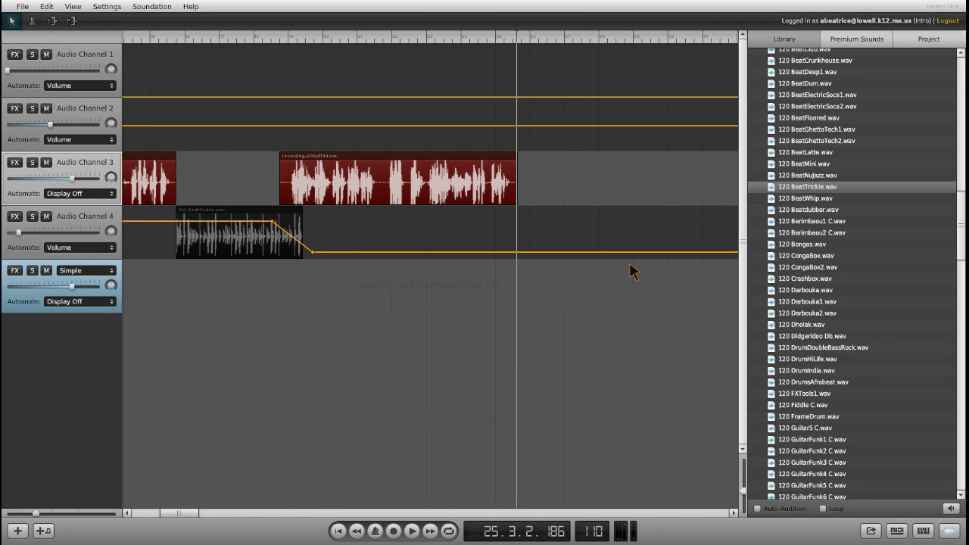
Step: Place 120 BeatLatte.wav on the bottom track at bar 25, pitched to the song tempo
{"action": "left_click_drag", "start_coordinate": [822, 152], "coordinate": [583, 295]}
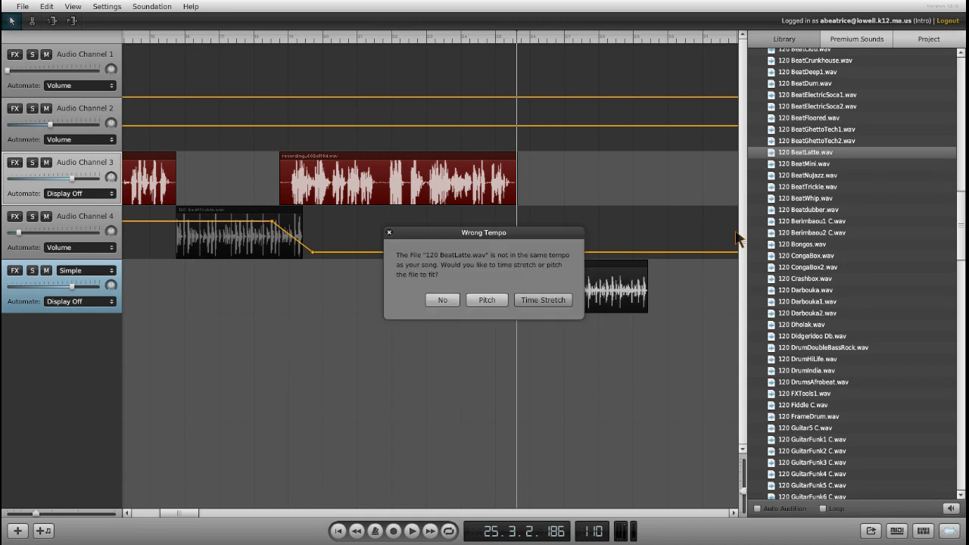
{"action": "left_click", "coordinate": [492, 300]}
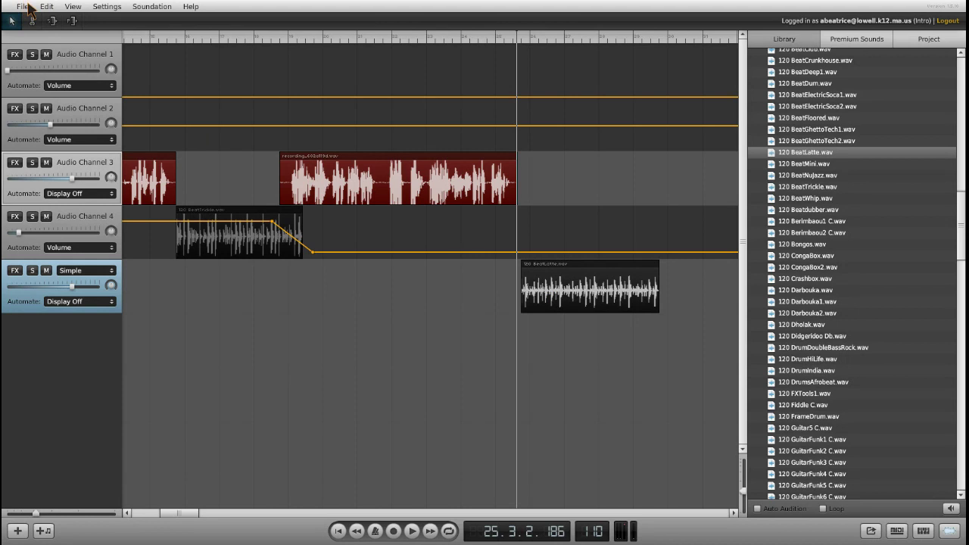
Step: Save the song to the online library as 'Mr. B's Podcast' using Save As
{"action": "left_click", "coordinate": [23, 7]}
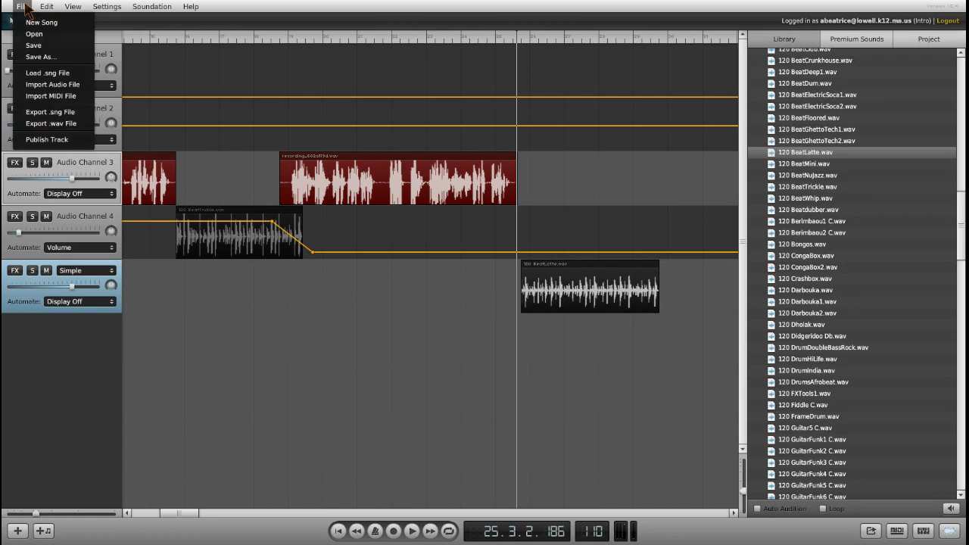
{"action": "left_click", "coordinate": [43, 58]}
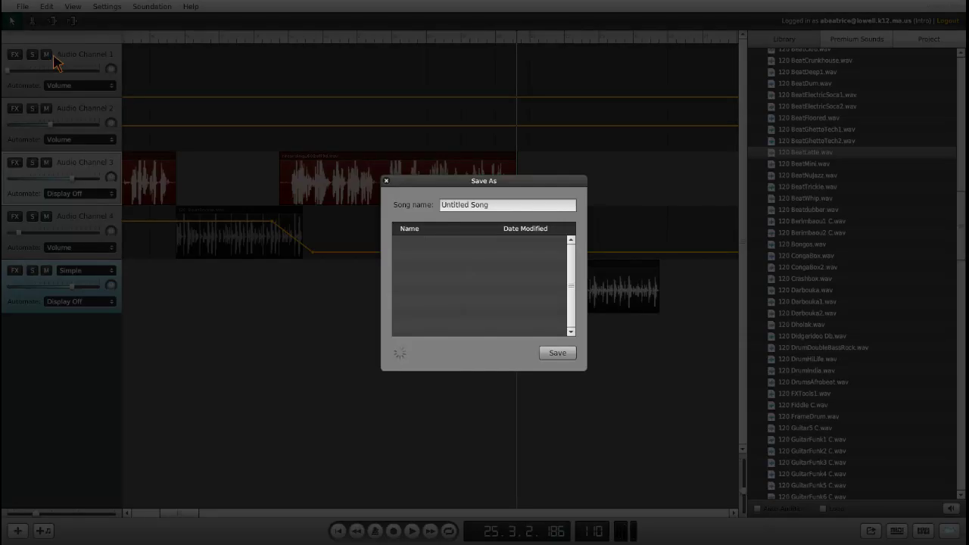
{"action": "left_click", "coordinate": [489, 209]}
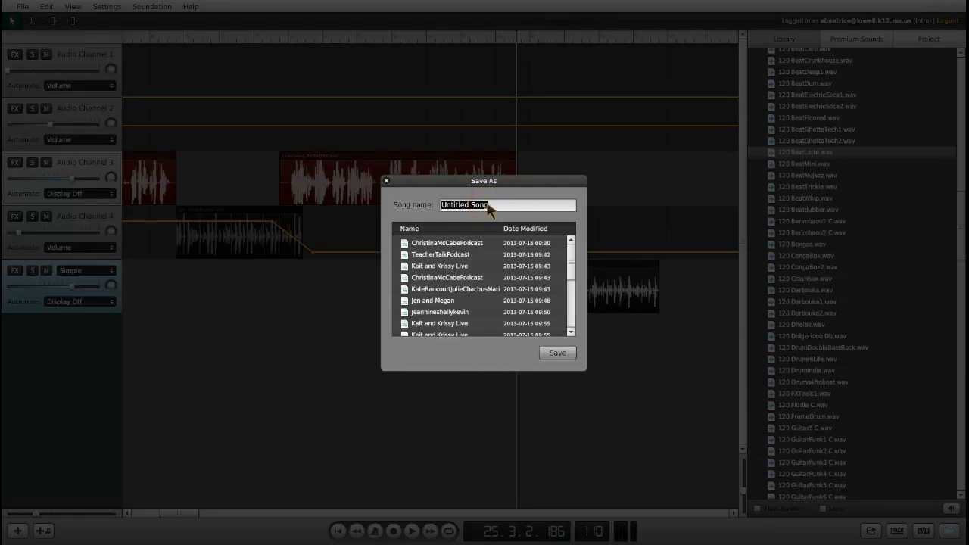
{"action": "type", "text": "Mr. B's Podcast"}
{"action": "left_click", "coordinate": [559, 355]}
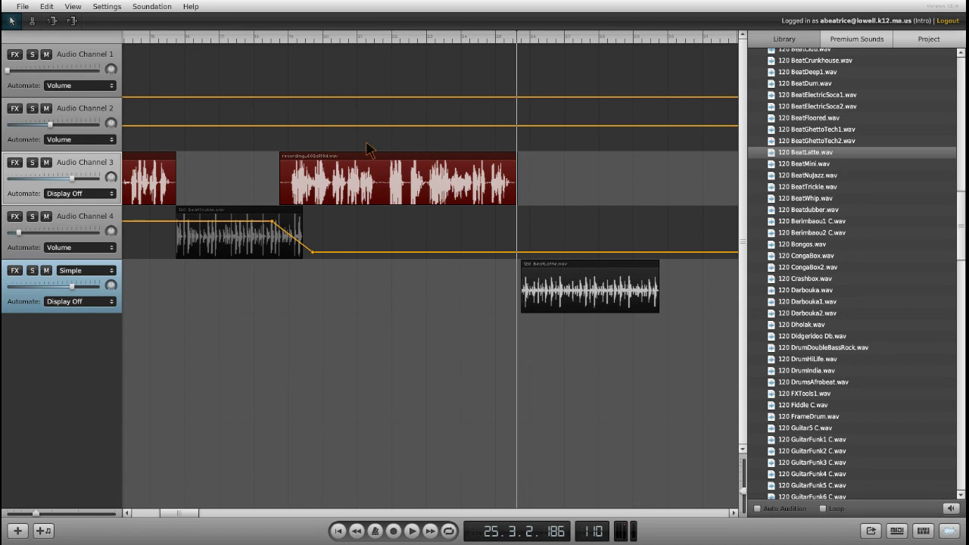
{"action": "left_click", "coordinate": [23, 7]}
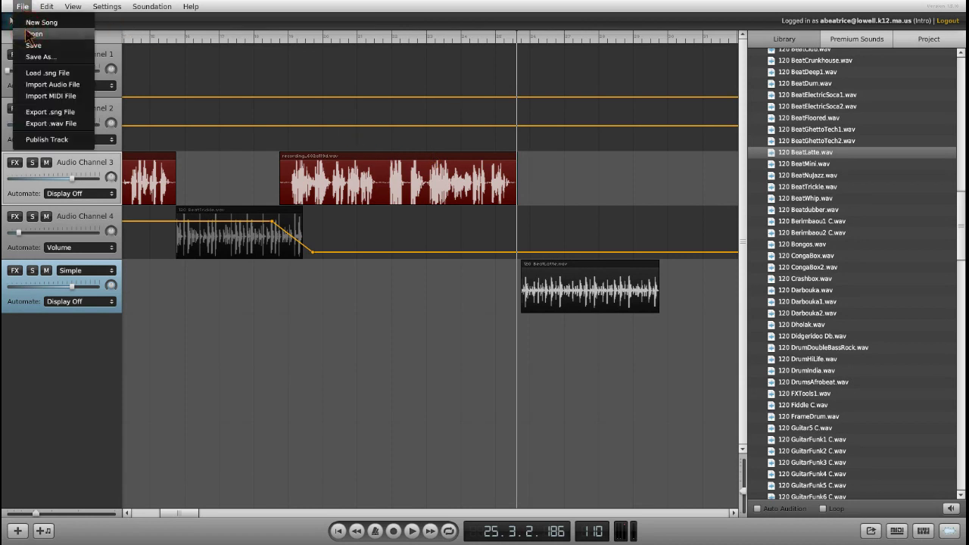
{"action": "left_click", "coordinate": [33, 34]}
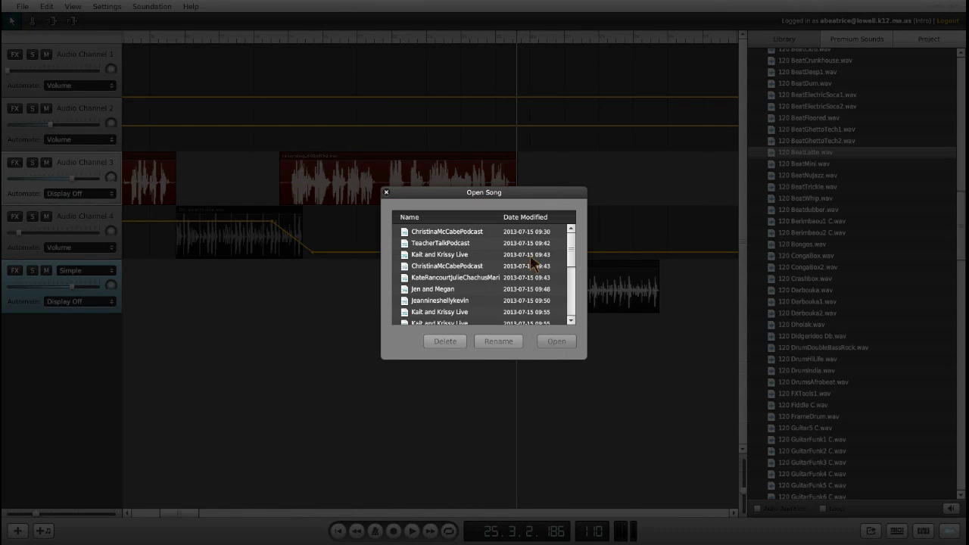
{"action": "scroll", "coordinate": [569, 259], "scroll_direction": "down", "scroll_amount": 5}
{"action": "left_click", "coordinate": [572, 321]}
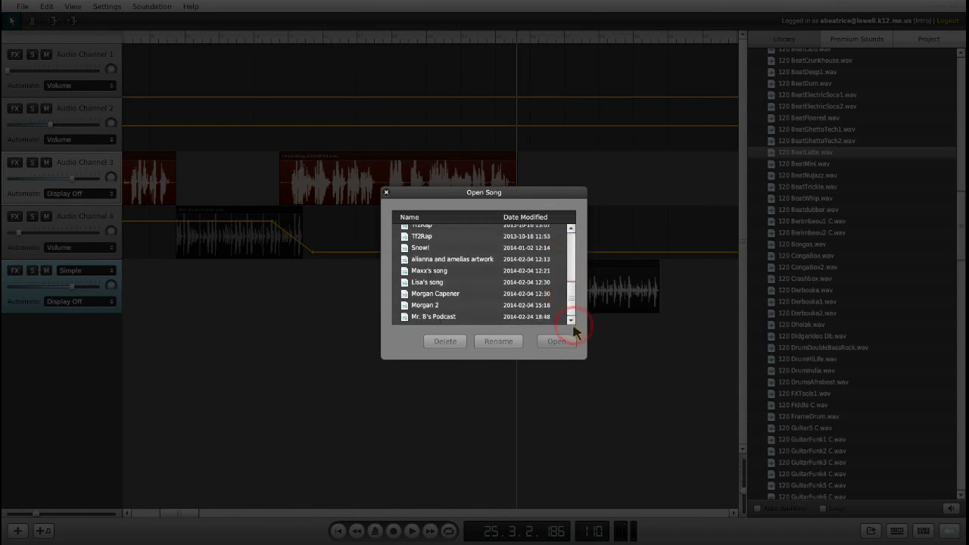
{"action": "left_click", "coordinate": [465, 318]}
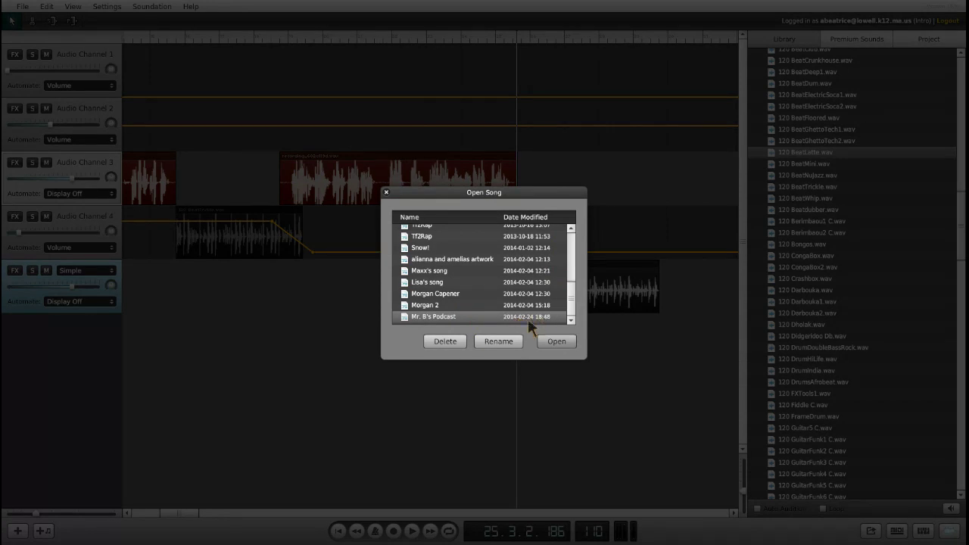
{"action": "left_click", "coordinate": [386, 192]}
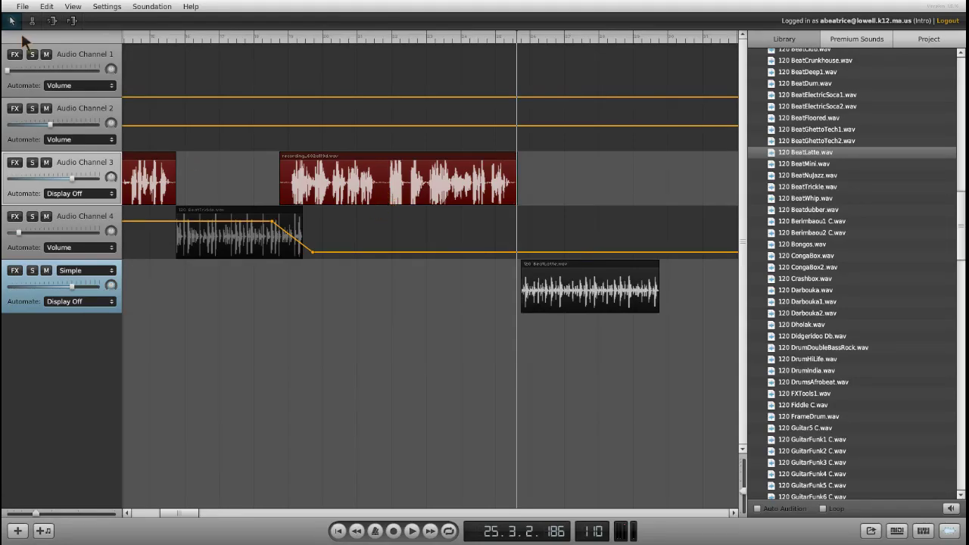
Step: Render the full podcast intro with File > Export .wav File
{"action": "left_click", "coordinate": [19, 7]}
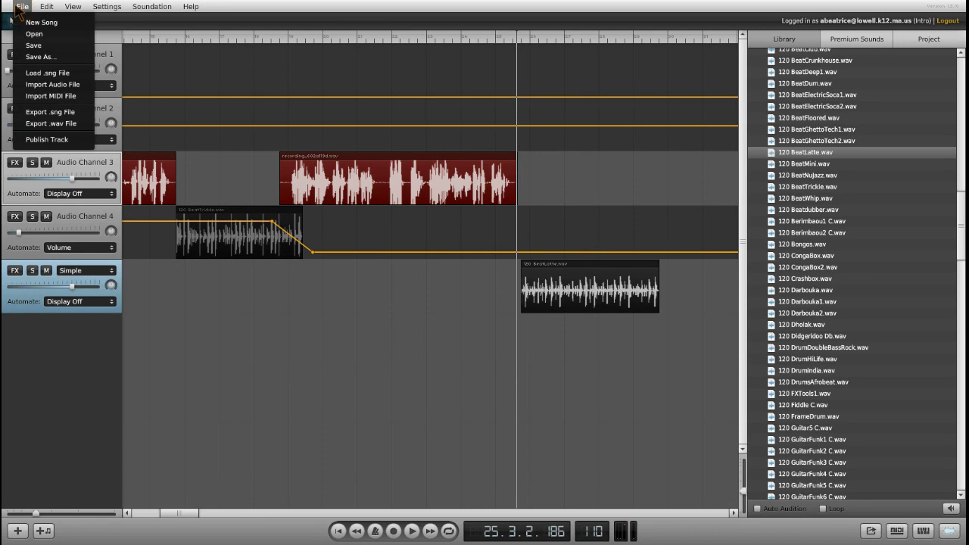
{"action": "left_click", "coordinate": [66, 125]}
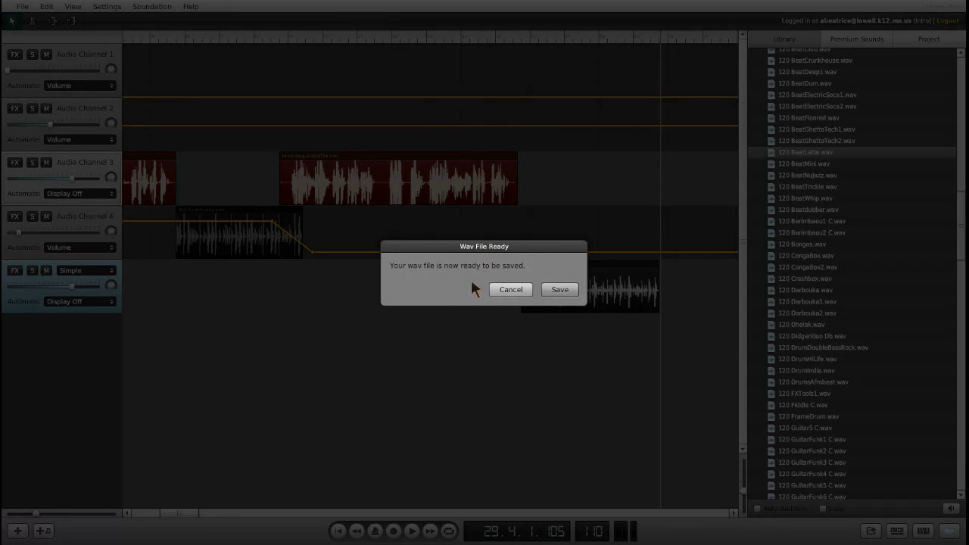
{"action": "left_click", "coordinate": [561, 289]}
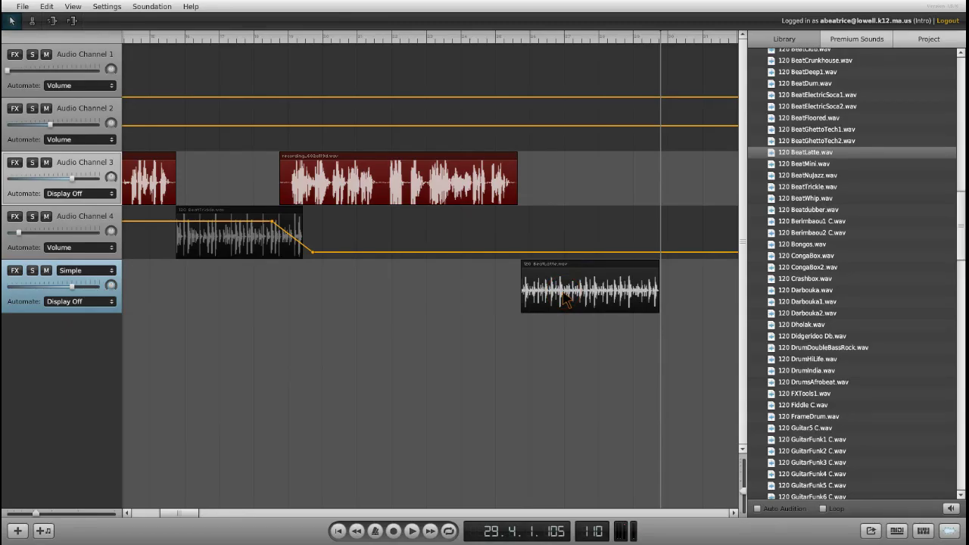